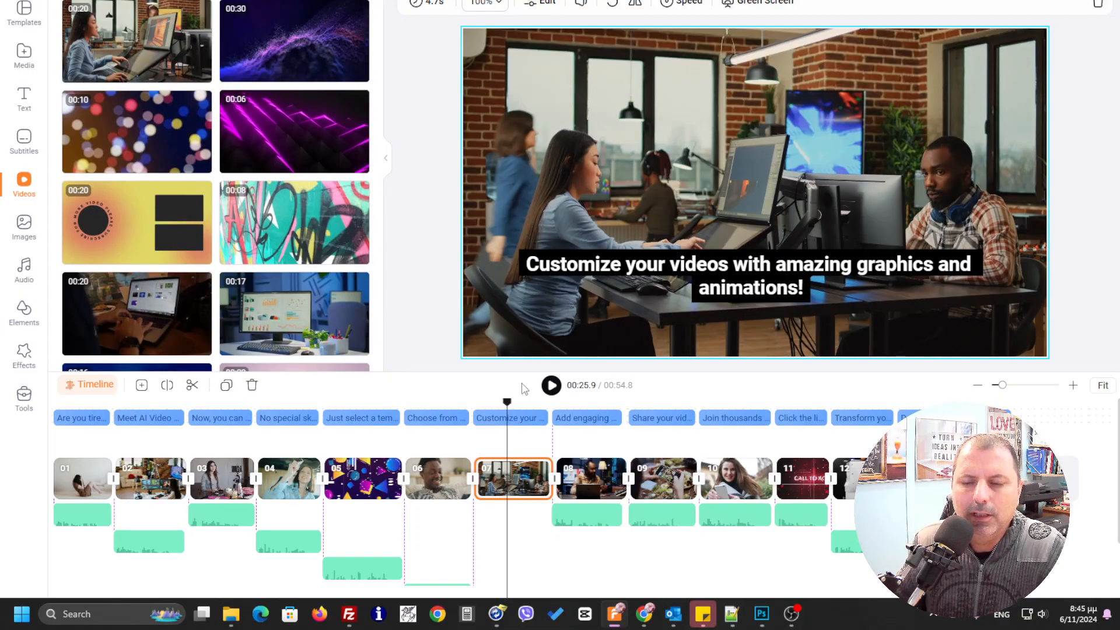
- Enlarge the "Customize your videos with amazing graphics and animations!" subtitle slightly to font size 67
{"action": "left_click", "coordinate": [735, 271]}
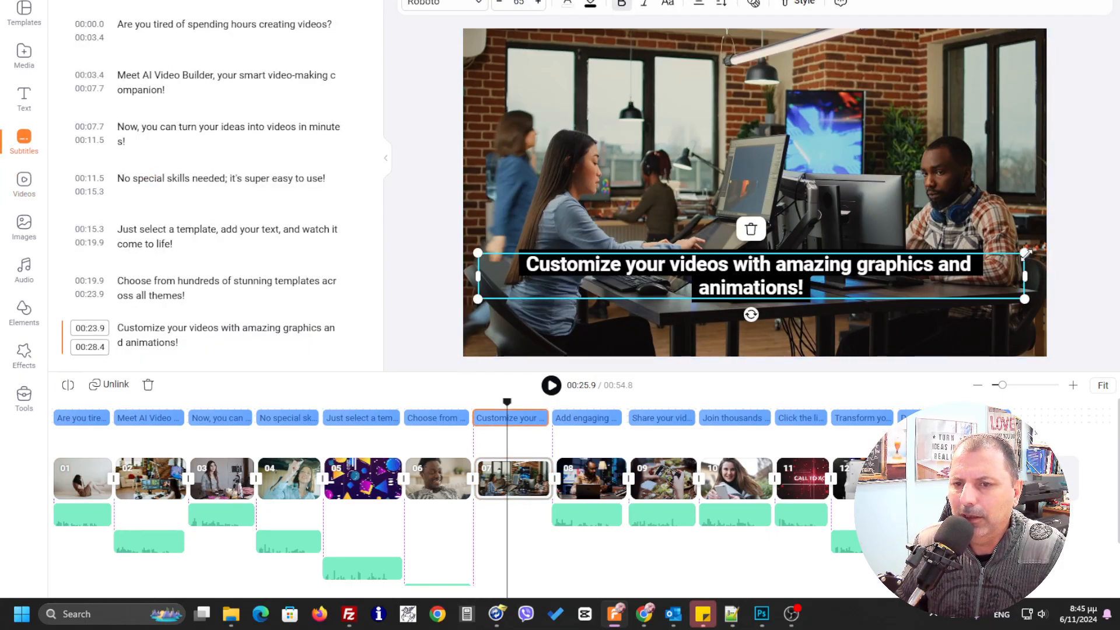
{"action": "left_click_drag", "start_coordinate": [1026, 252], "coordinate": [1030, 245]}
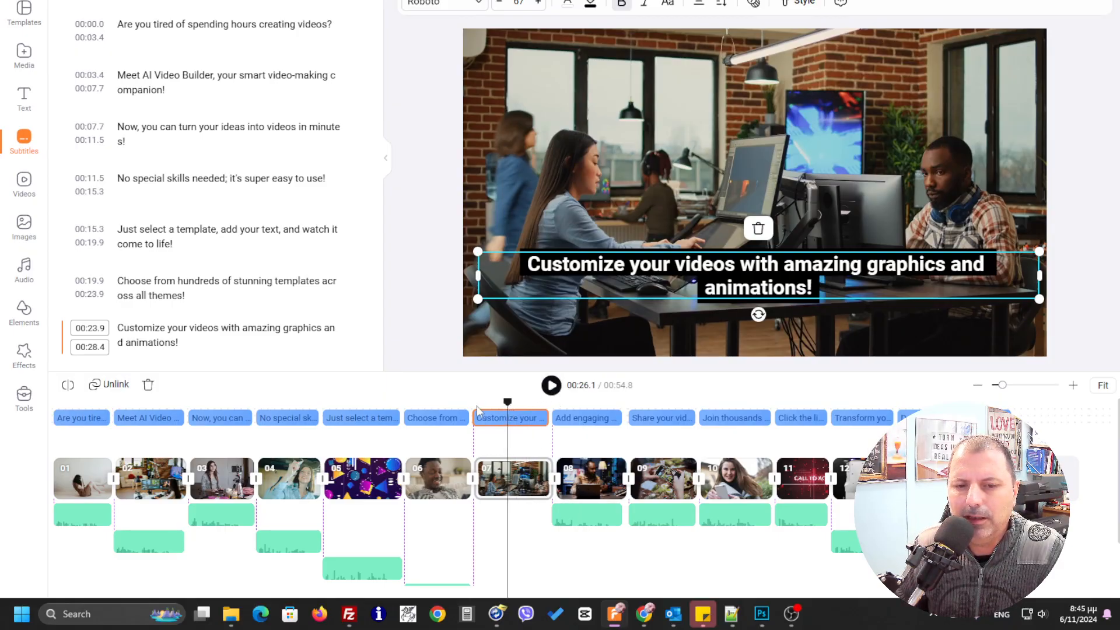
- Play the video from scene 06 into scene 12 to review how the footage matches the subtitles
{"action": "left_click", "coordinate": [427, 405]}
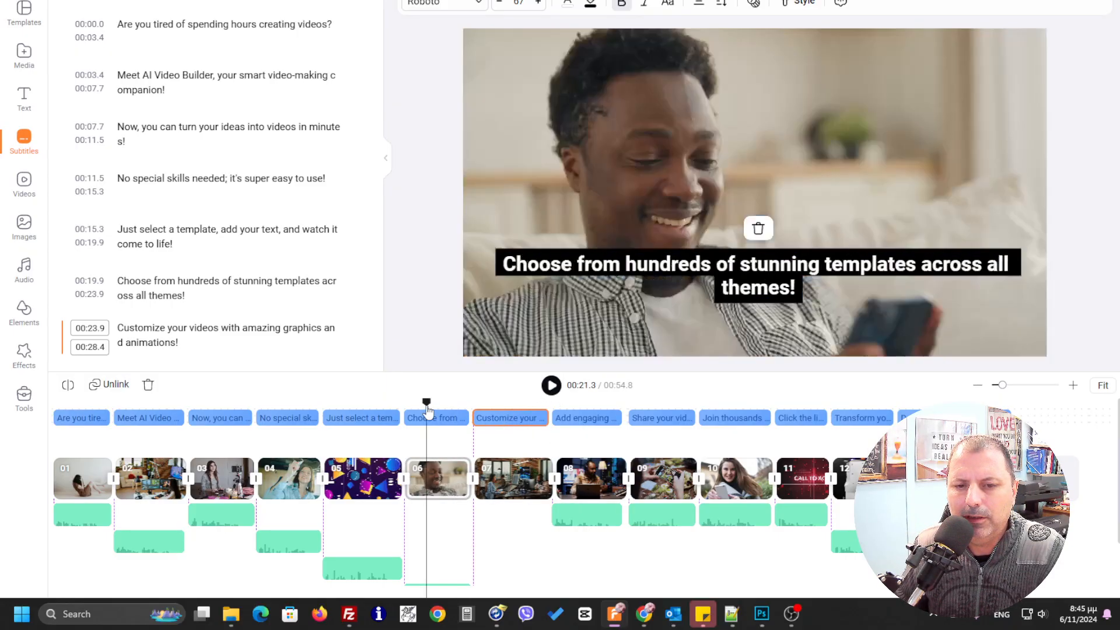
{"action": "left_click", "coordinate": [552, 388]}
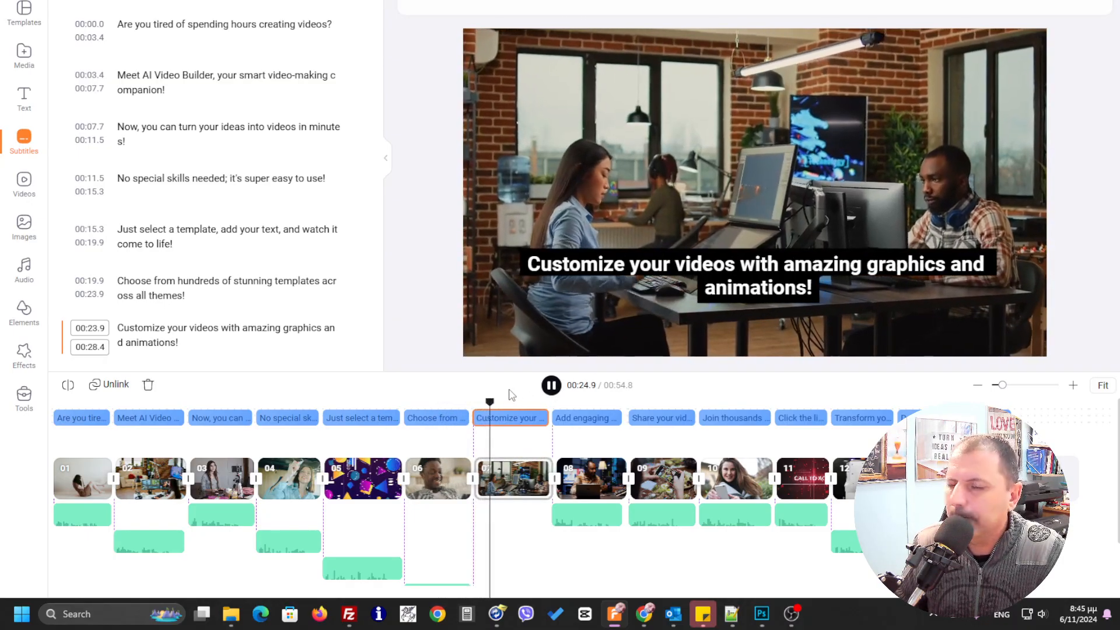
{"action": "left_click", "coordinate": [551, 385]}
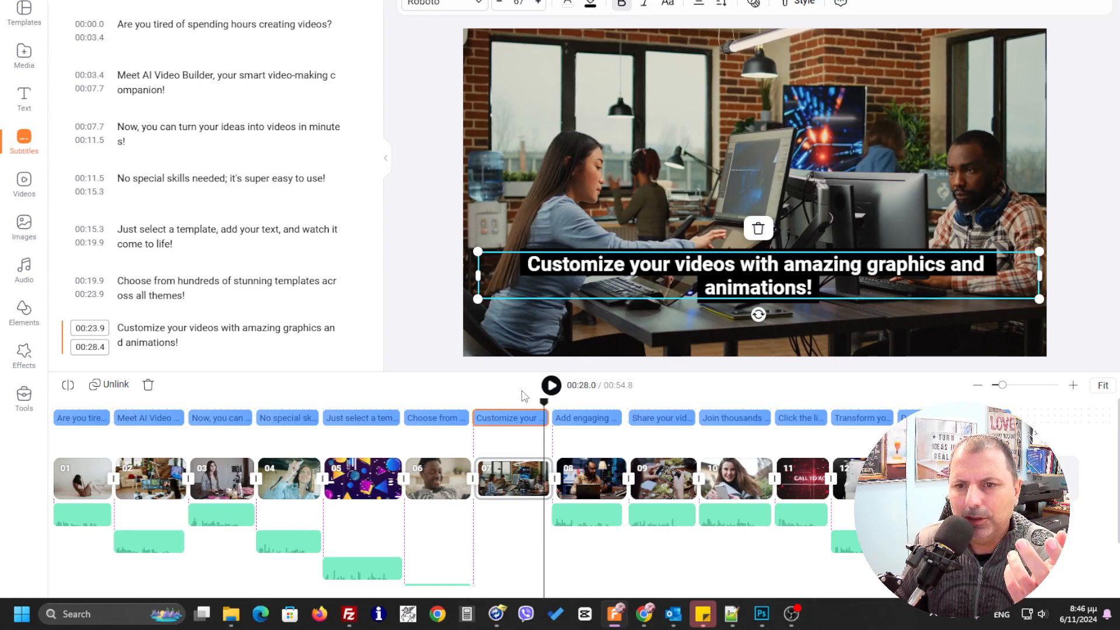
{"action": "left_click", "coordinate": [551, 386]}
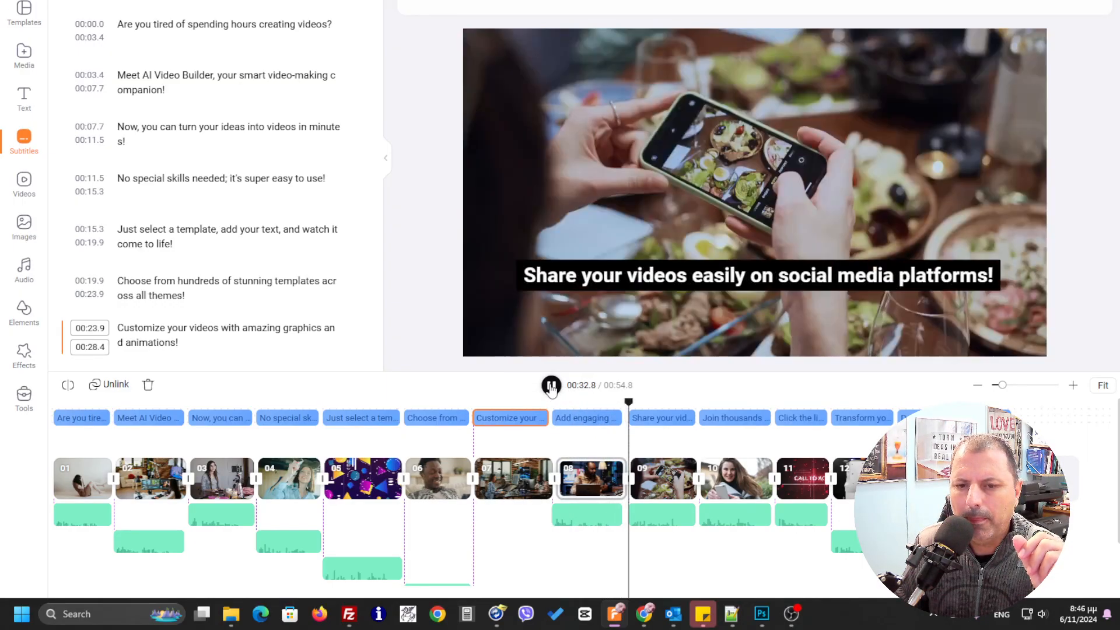
{"action": "left_click", "coordinate": [549, 388]}
{"action": "left_click", "coordinate": [550, 386]}
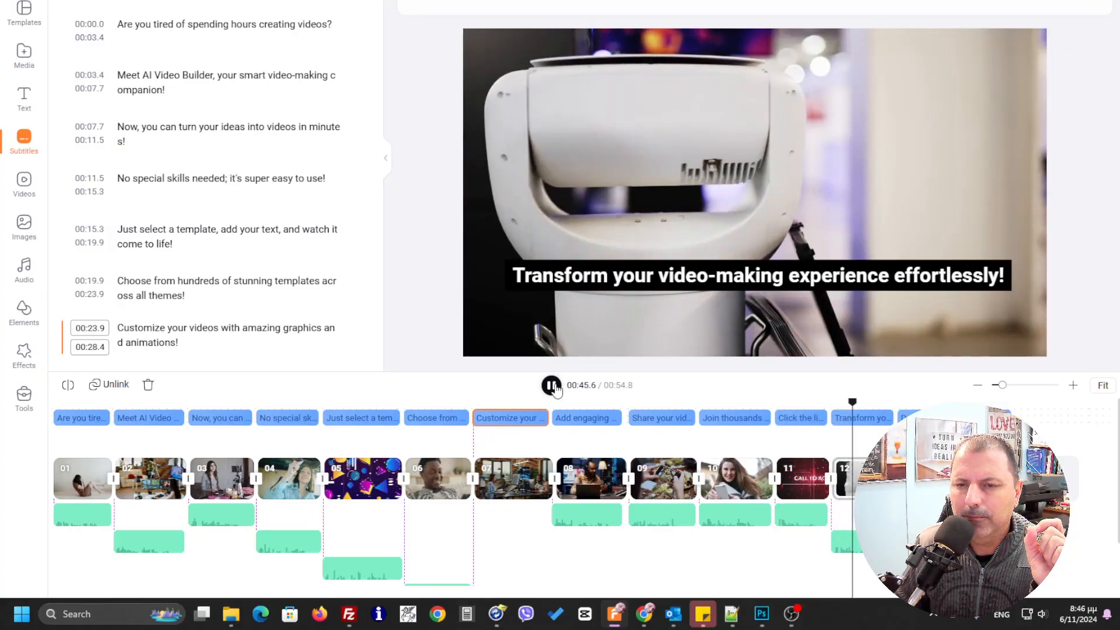
{"action": "left_click", "coordinate": [551, 385]}
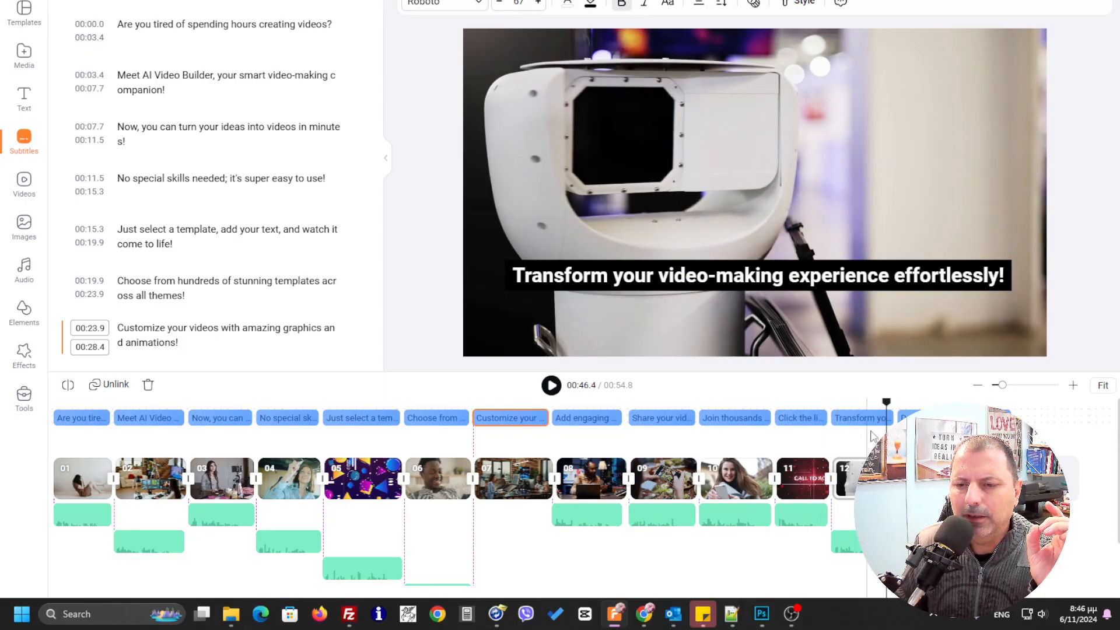
- Replay the "CALL TO ACTION" scene 11 through scene 12, then park the playhead within scene 12
{"action": "left_click_drag", "start_coordinate": [876, 402], "coordinate": [775, 410]}
{"action": "left_click", "coordinate": [555, 389]}
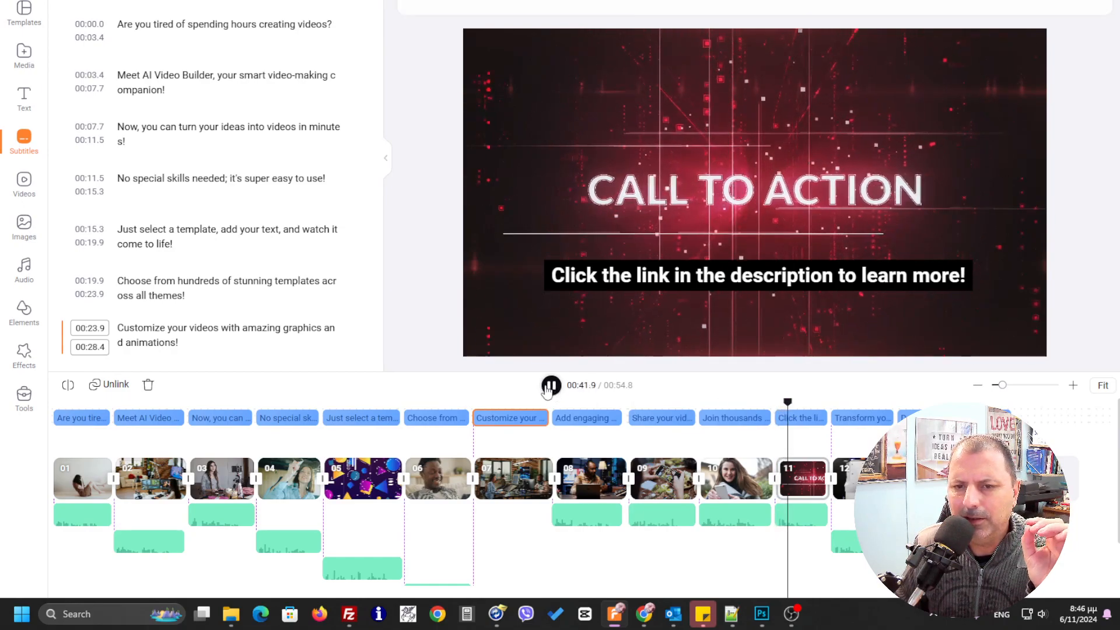
{"action": "left_click", "coordinate": [548, 388]}
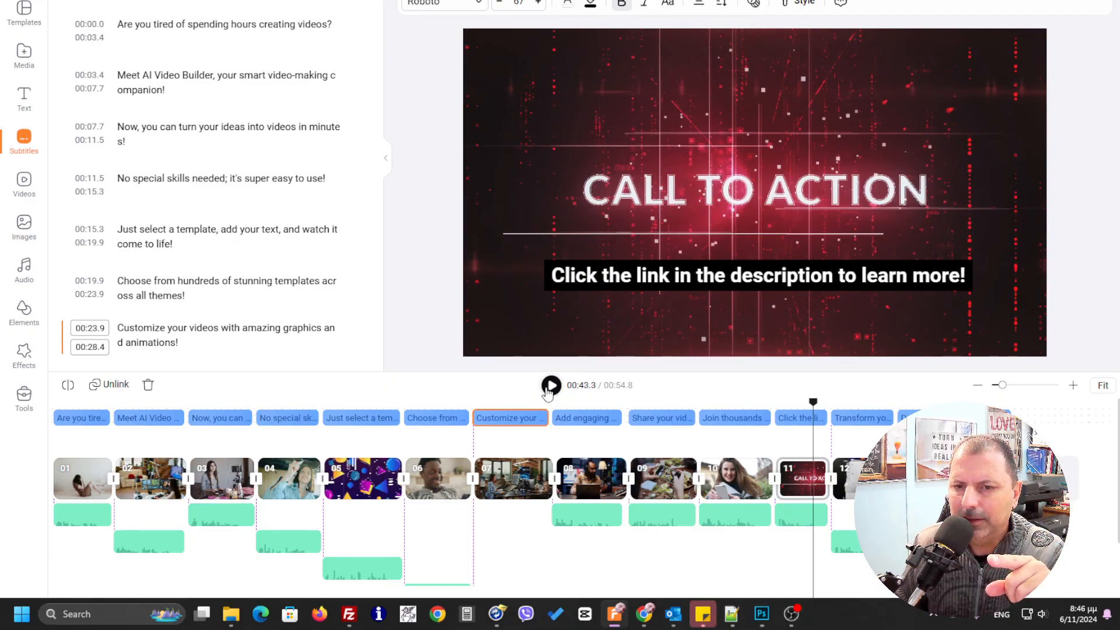
{"action": "left_click", "coordinate": [550, 388]}
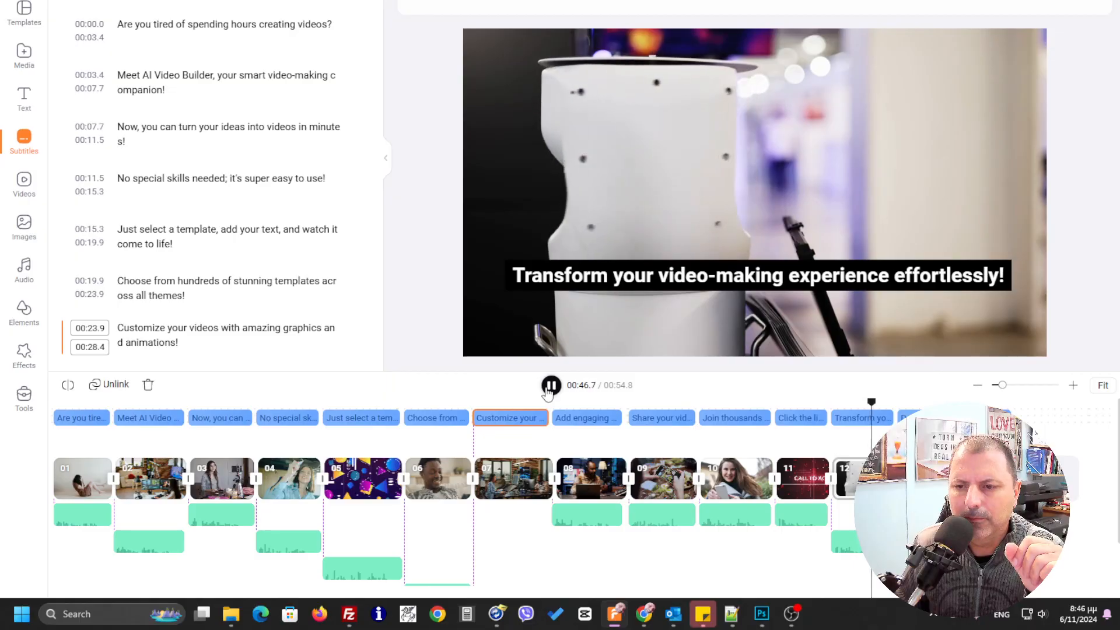
{"action": "left_click", "coordinate": [549, 388]}
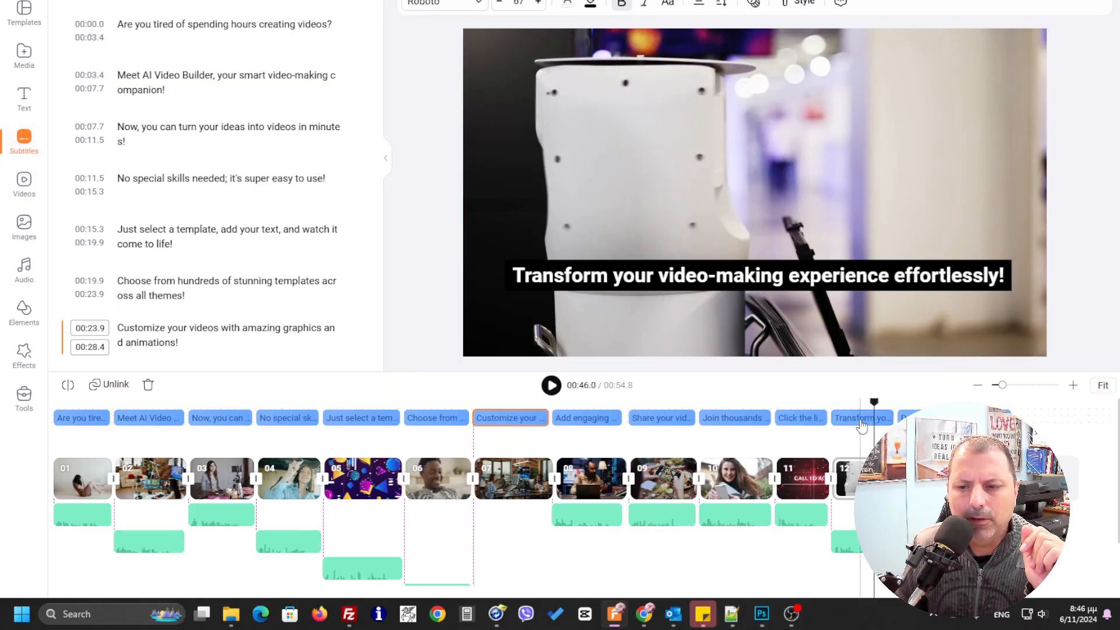
{"action": "left_click", "coordinate": [853, 404]}
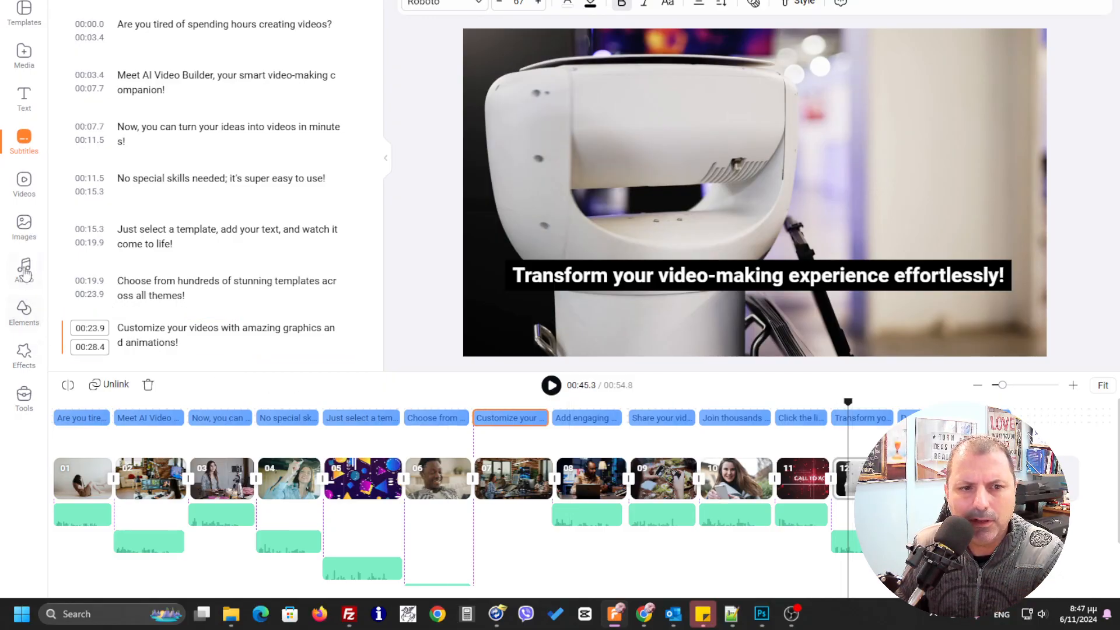
- Search the stock video library for "transform video"
{"action": "left_click", "coordinate": [24, 186]}
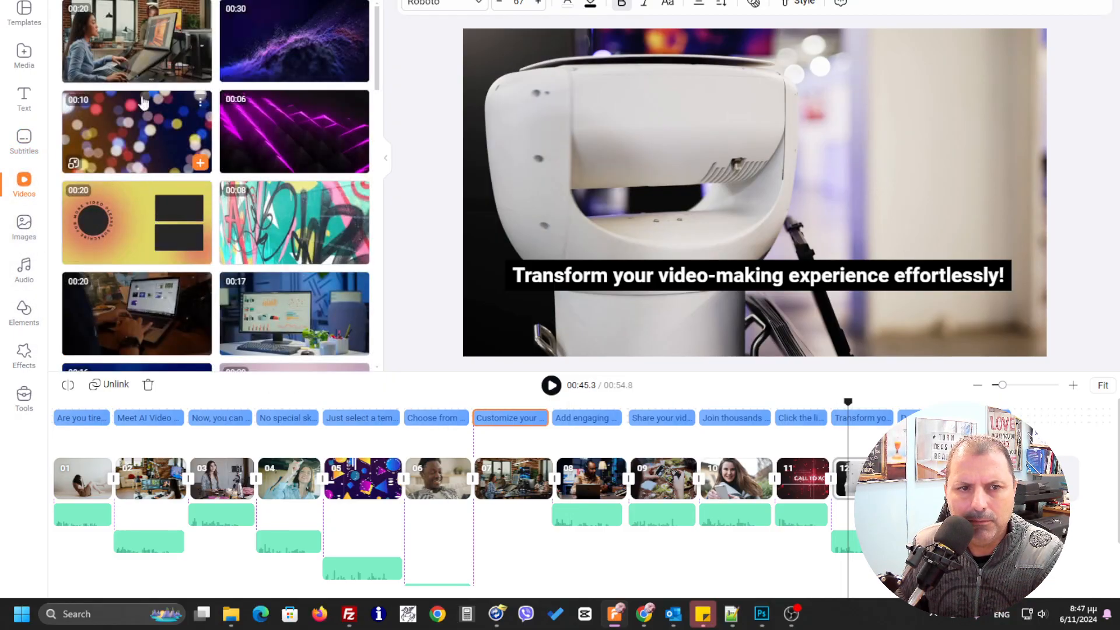
{"action": "left_click", "coordinate": [175, 1]}
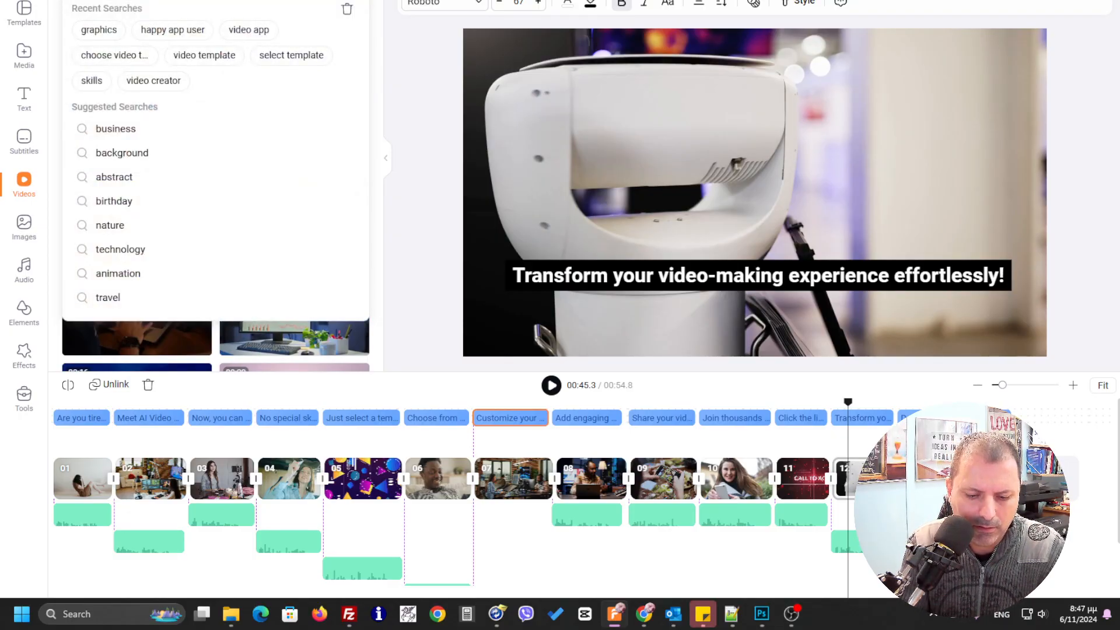
{"action": "key", "text": "Return"}
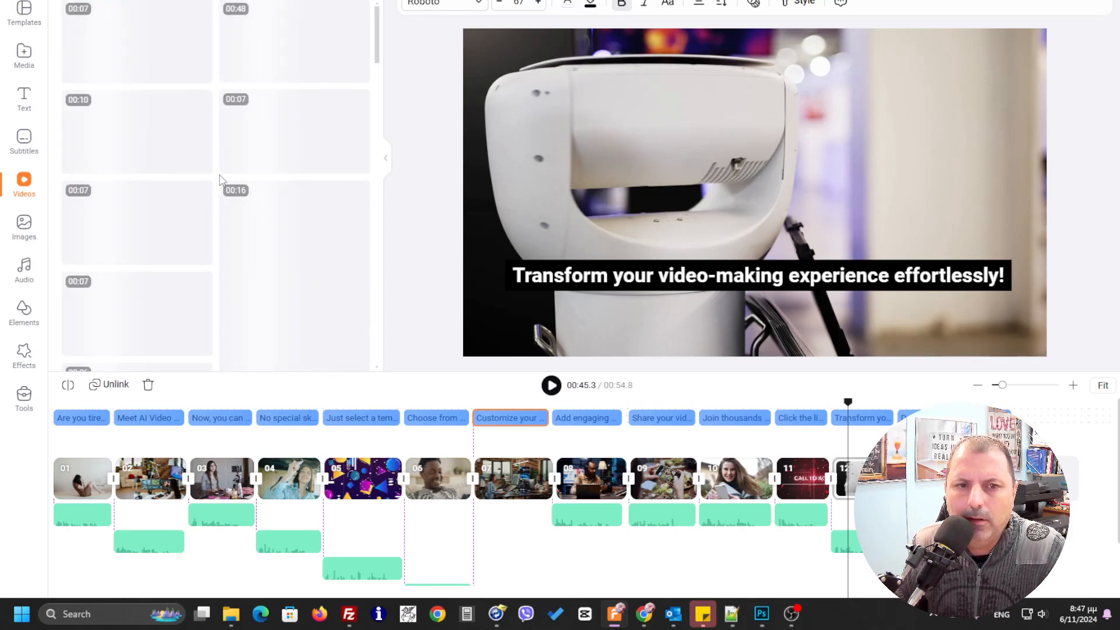
- Replace scene 12's footage with the 10-second red-and-blue tunnel clip and shorten it to 3.7 s
{"action": "mouse_move", "coordinate": [149, 141]}
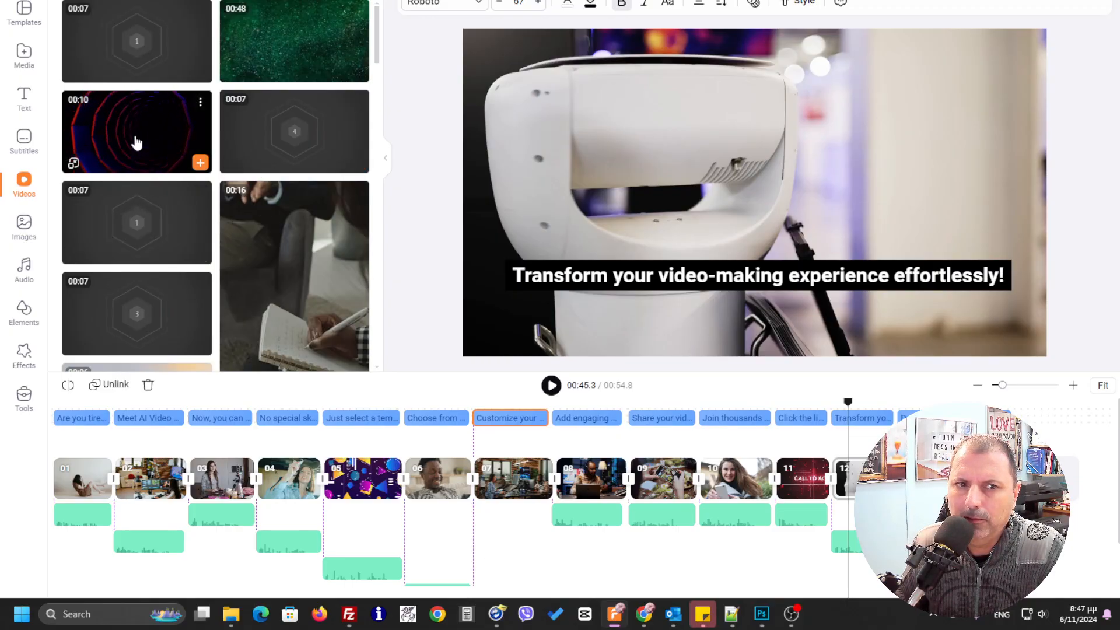
{"action": "left_click_drag", "start_coordinate": [136, 140], "coordinate": [859, 476]}
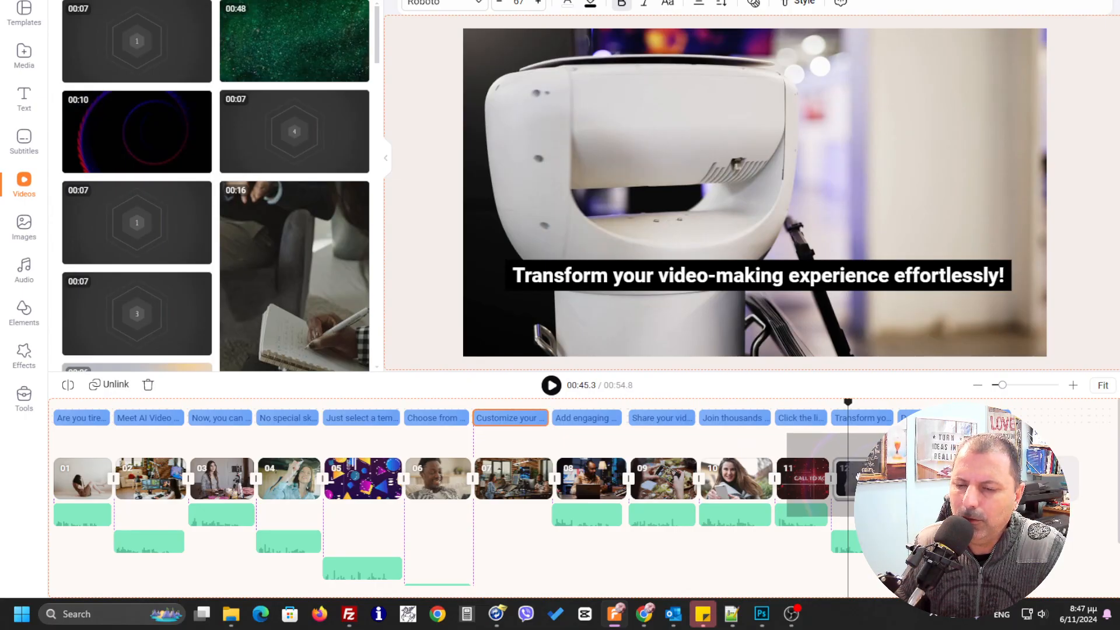
{"action": "left_click_drag", "start_coordinate": [858, 476], "coordinate": [858, 476]}
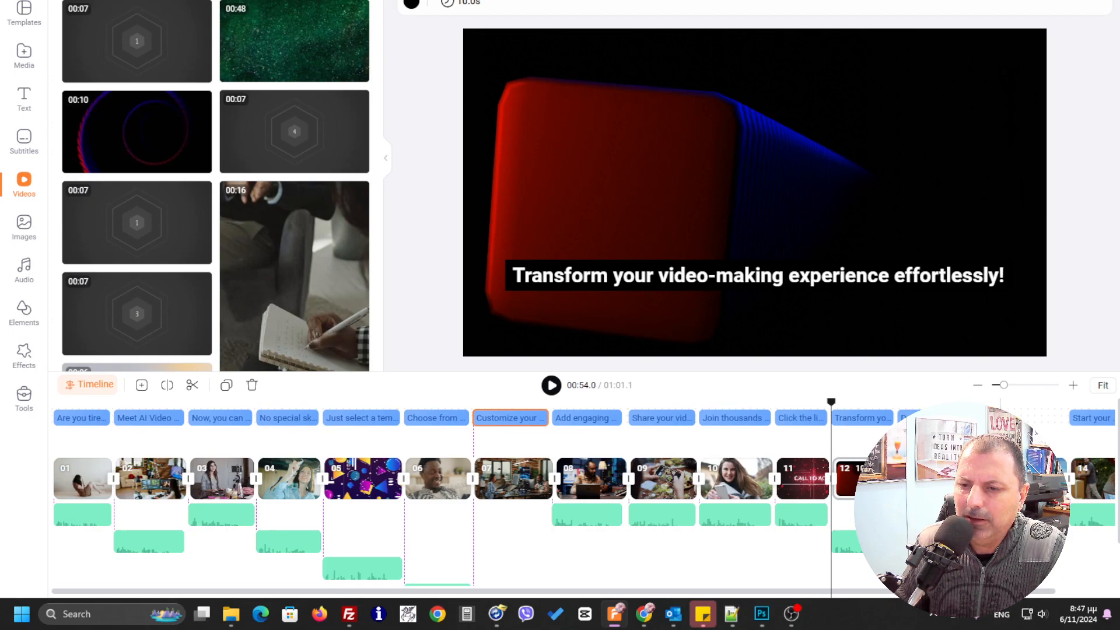
{"action": "left_click_drag", "start_coordinate": [998, 478], "coordinate": [894, 479]}
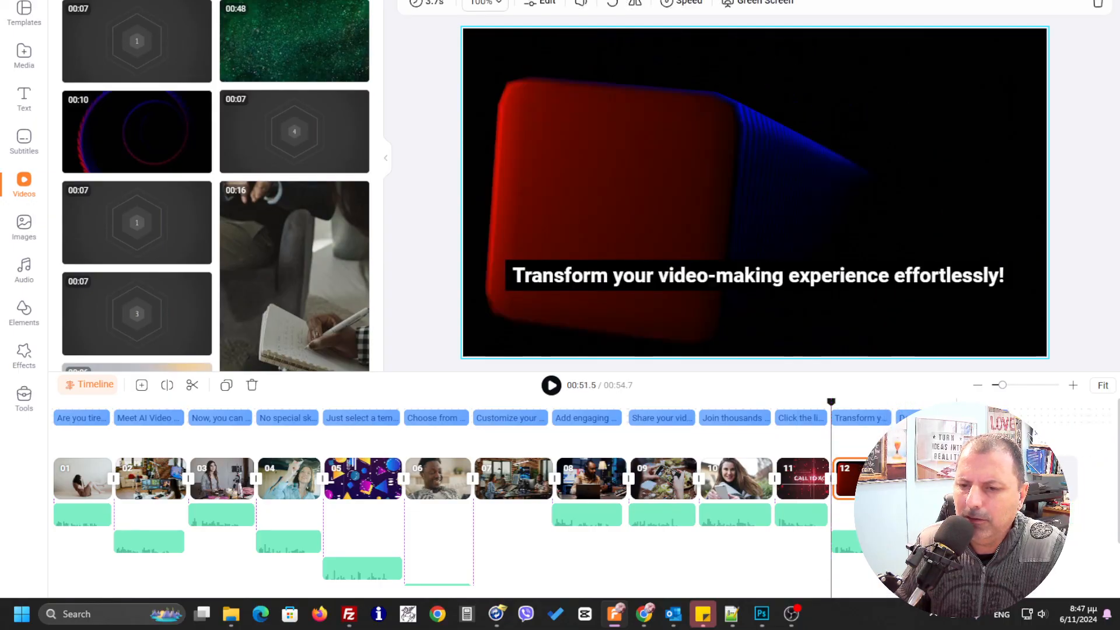
- Play the new scene 12 clip and continue into scene 13 to check the footage against its subtitle
{"action": "left_click", "coordinate": [552, 387]}
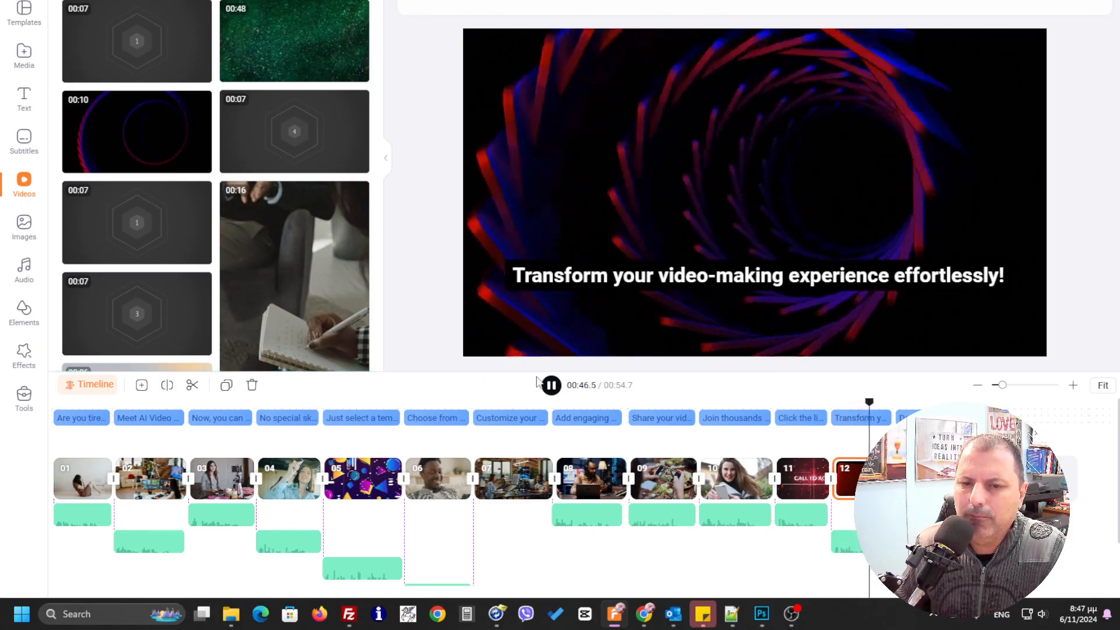
{"action": "left_click", "coordinate": [552, 386]}
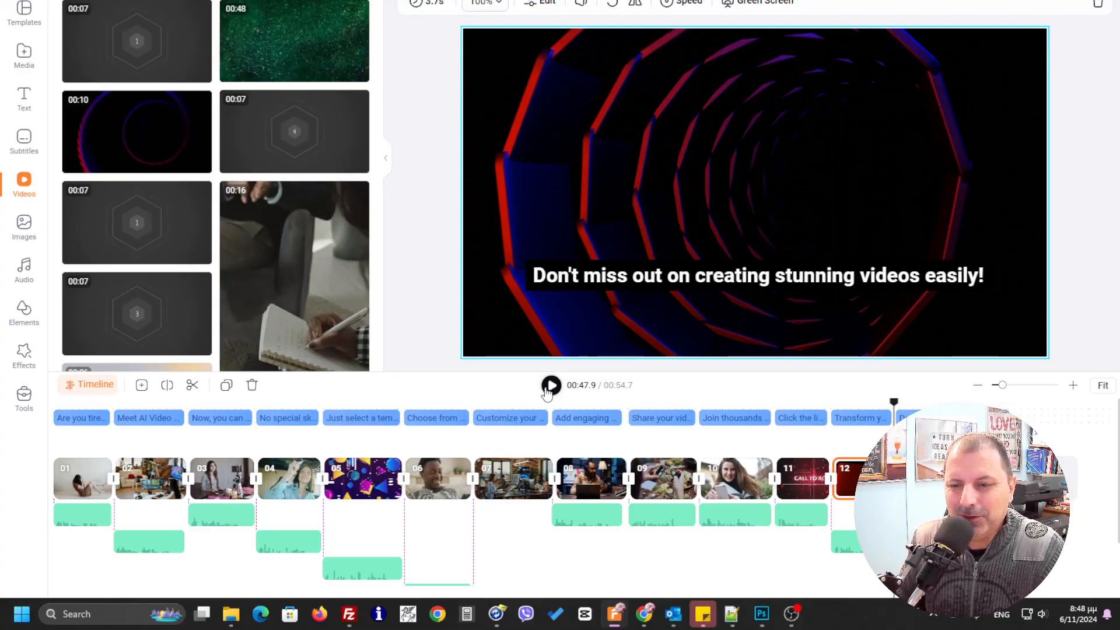
{"action": "left_click", "coordinate": [552, 386]}
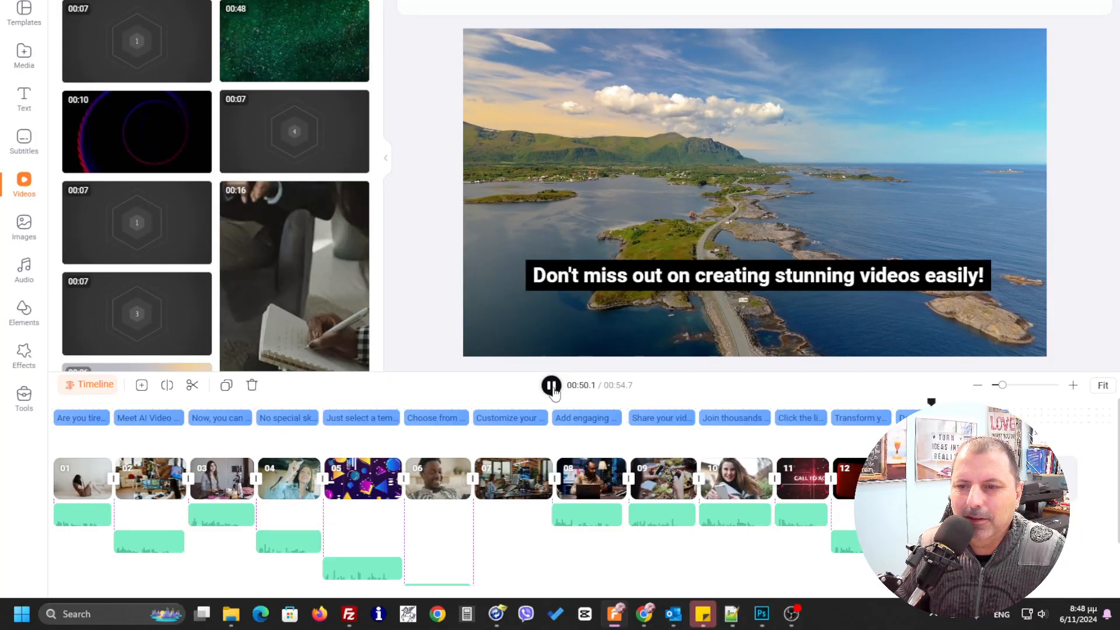
{"action": "left_click", "coordinate": [552, 391]}
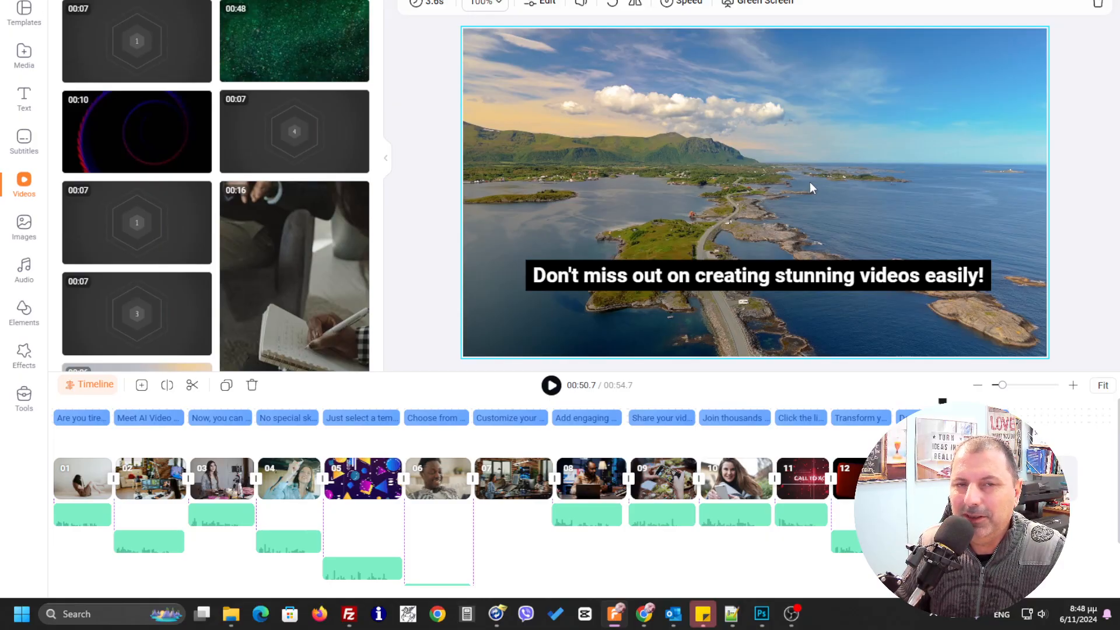
- Search the stock videos for "stunning videos" and browse the results for footage suiting scene 13
{"action": "left_click", "coordinate": [193, 0]}
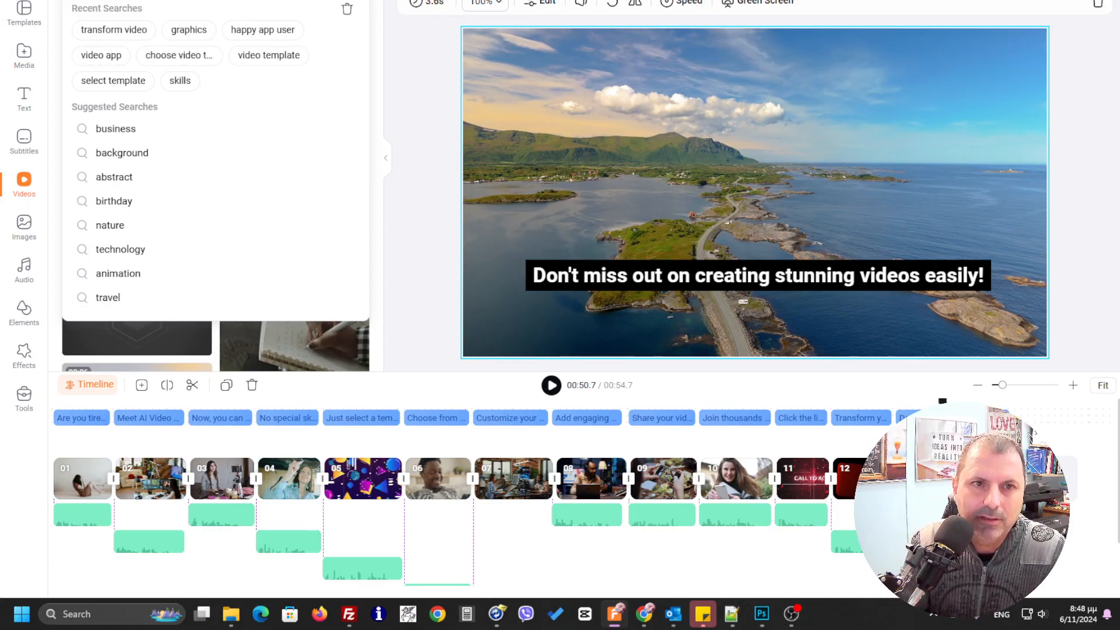
{"action": "key", "text": "Return"}
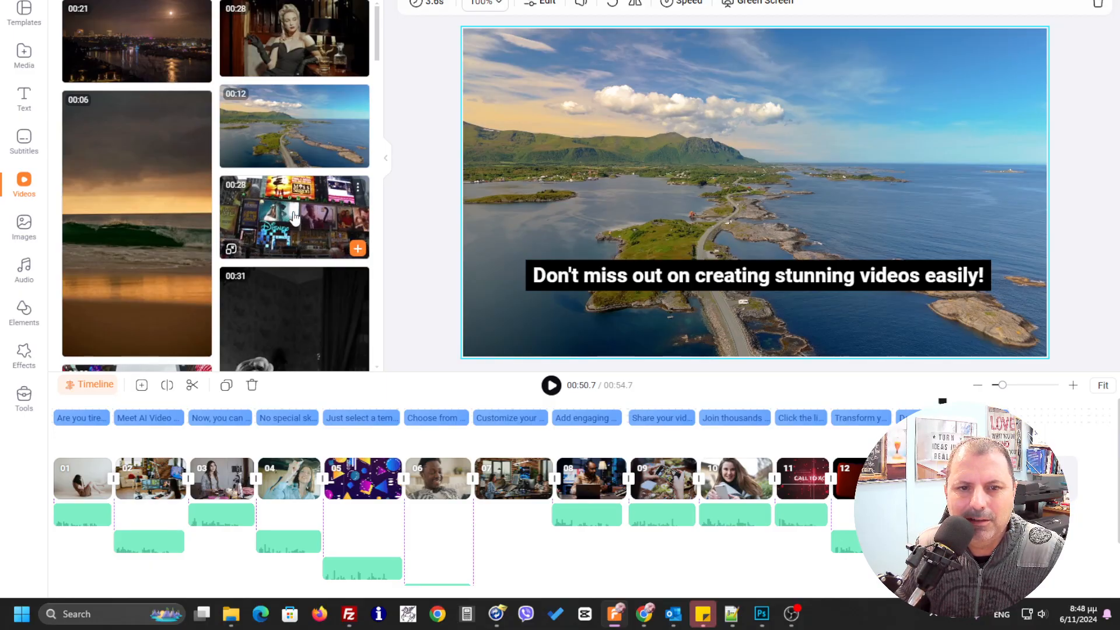
{"action": "scroll", "coordinate": [294, 217], "scroll_direction": "down", "scroll_amount": 2}
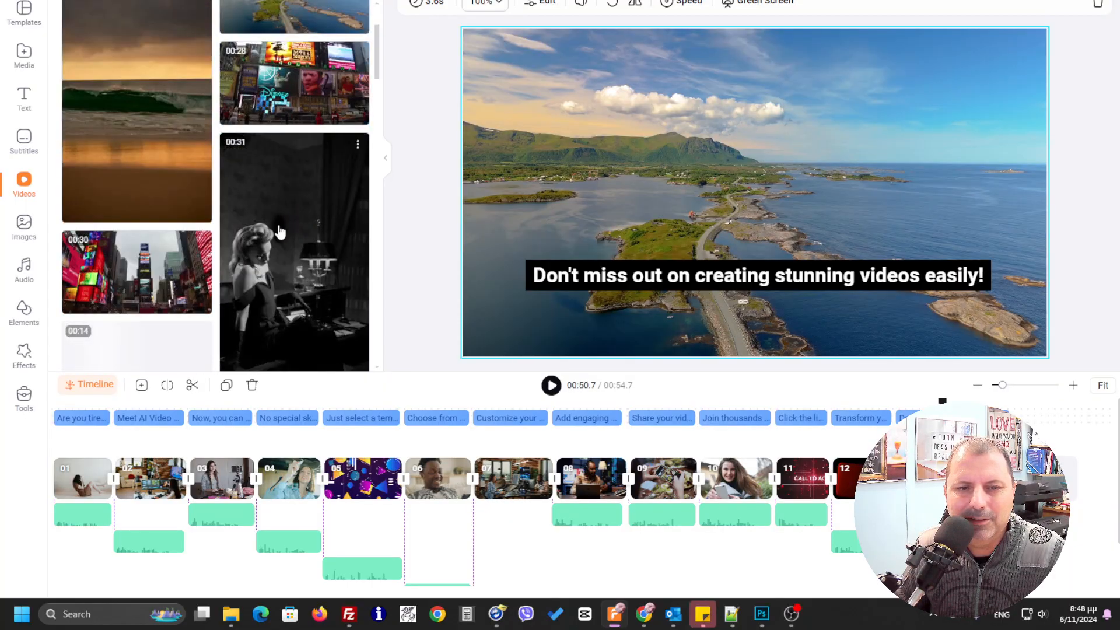
{"action": "scroll", "coordinate": [283, 235], "scroll_direction": "down", "scroll_amount": 1}
{"action": "scroll", "coordinate": [283, 235], "scroll_direction": "down", "scroll_amount": 5}
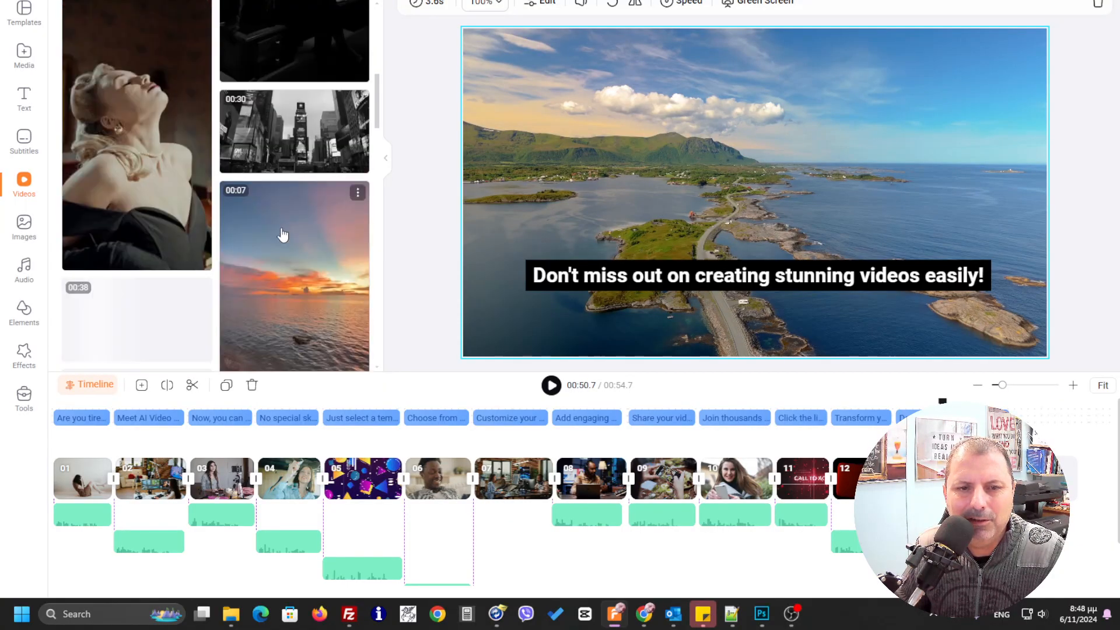
{"action": "scroll", "coordinate": [283, 235], "scroll_direction": "down", "scroll_amount": 2}
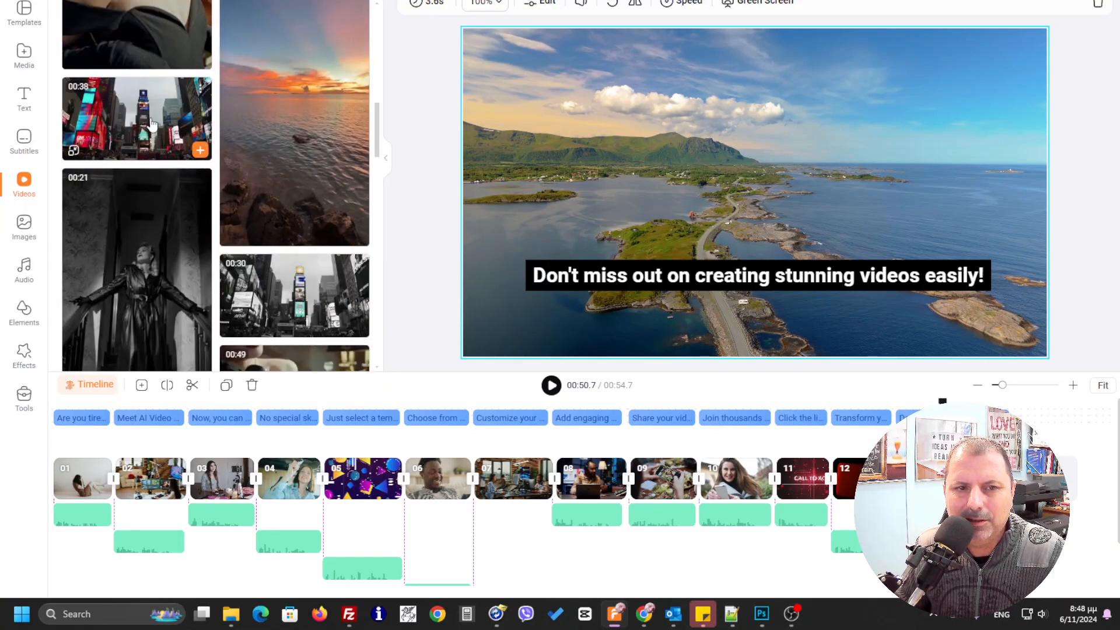
{"action": "scroll", "coordinate": [280, 245], "scroll_direction": "down", "scroll_amount": 1}
{"action": "scroll", "coordinate": [280, 245], "scroll_direction": "down", "scroll_amount": 6}
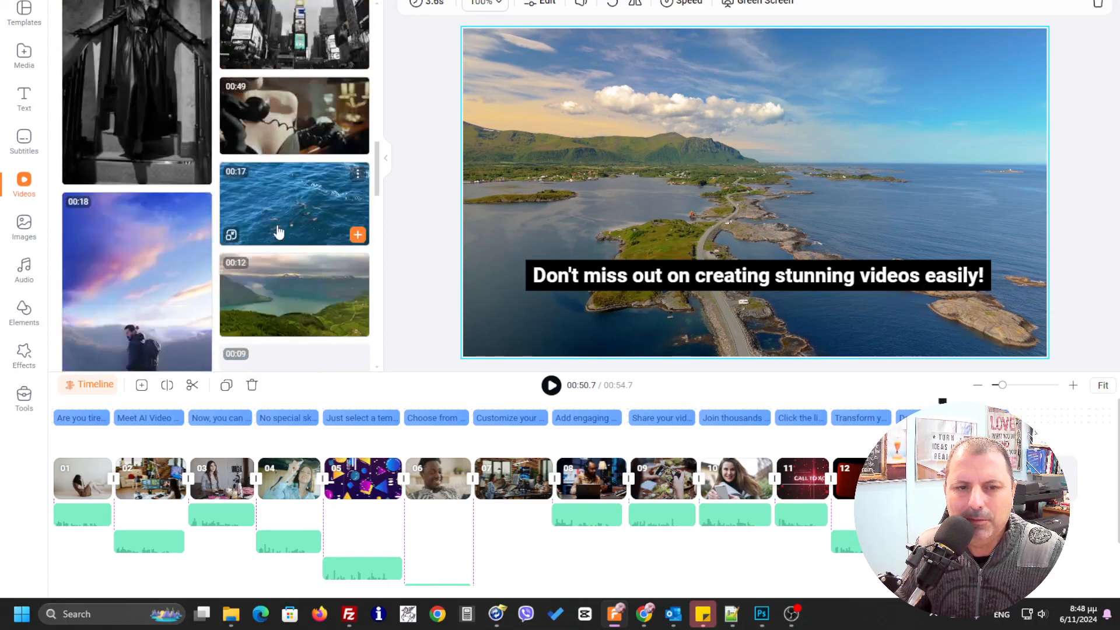
{"action": "scroll", "coordinate": [275, 232], "scroll_direction": "down", "scroll_amount": 5}
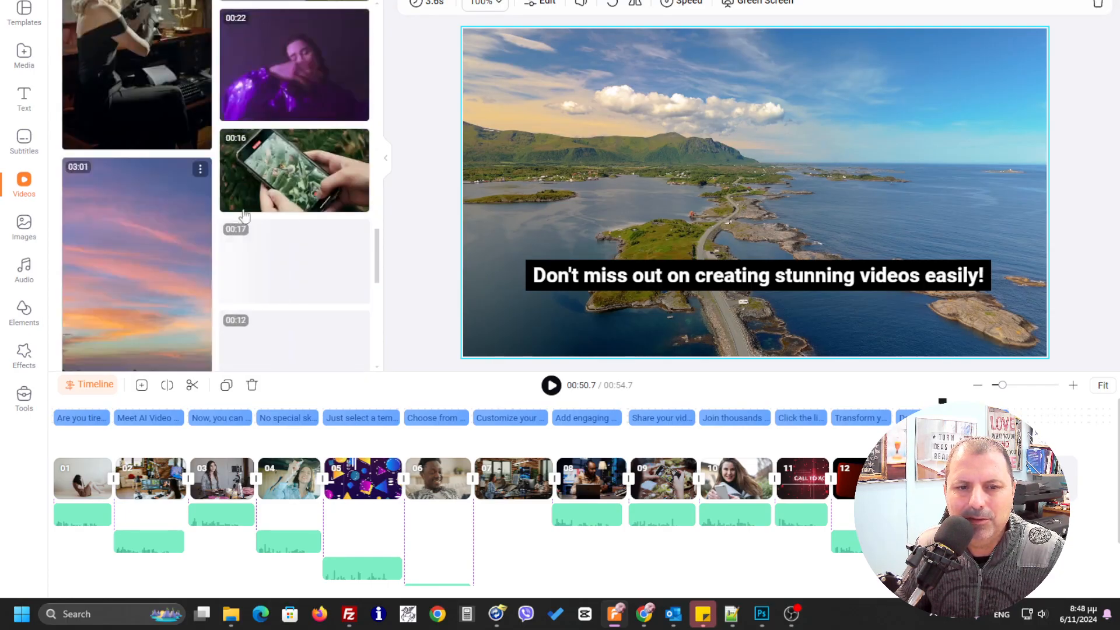
{"action": "scroll", "coordinate": [239, 225], "scroll_direction": "down", "scroll_amount": 6}
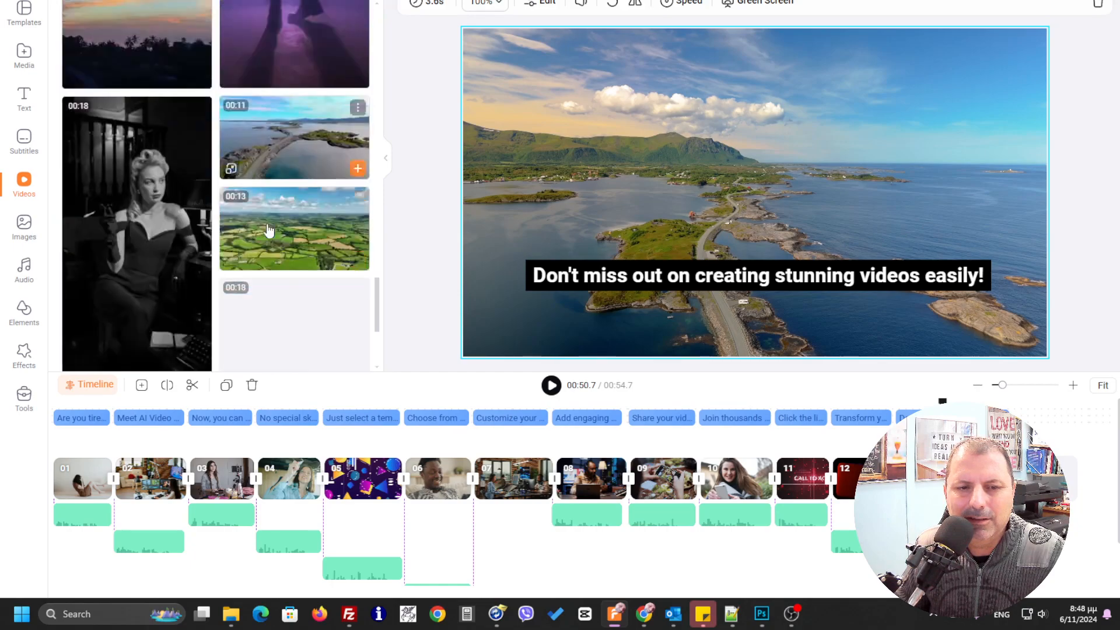
{"action": "scroll", "coordinate": [265, 231], "scroll_direction": "down", "scroll_amount": 1}
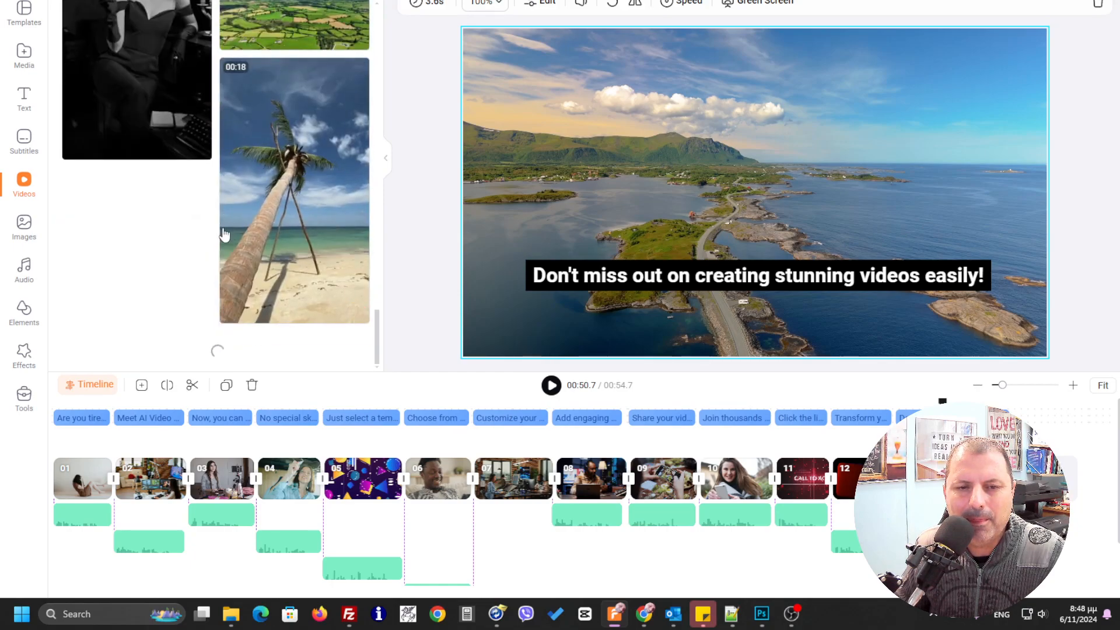
{"action": "scroll", "coordinate": [250, 205], "scroll_direction": "up", "scroll_amount": 4}
{"action": "scroll", "coordinate": [249, 205], "scroll_direction": "up", "scroll_amount": 1}
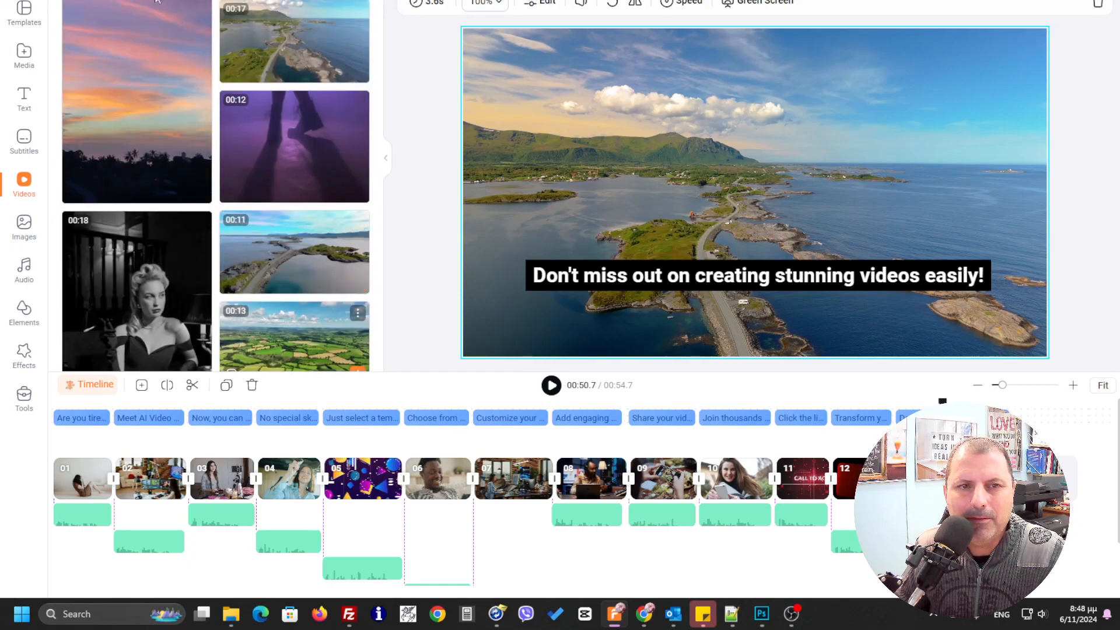
- Replace scene 13's footage with the 19-second handheld phone clip from an "app videos" stock search, shortened to 3.5 s
{"action": "left_click", "coordinate": [192, 1]}
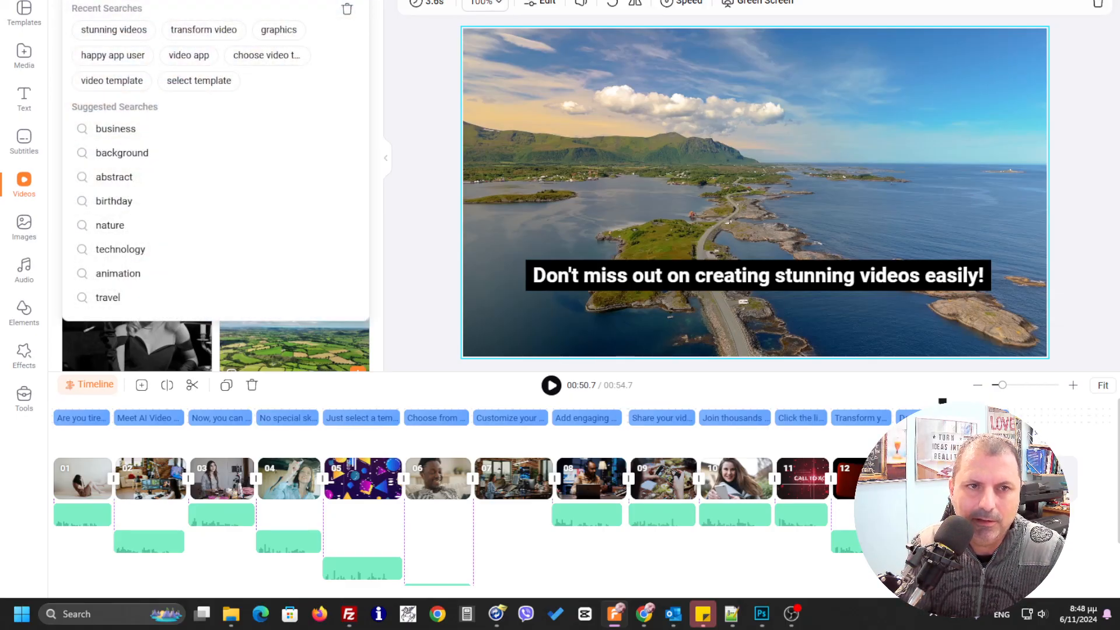
{"action": "key", "text": "Return"}
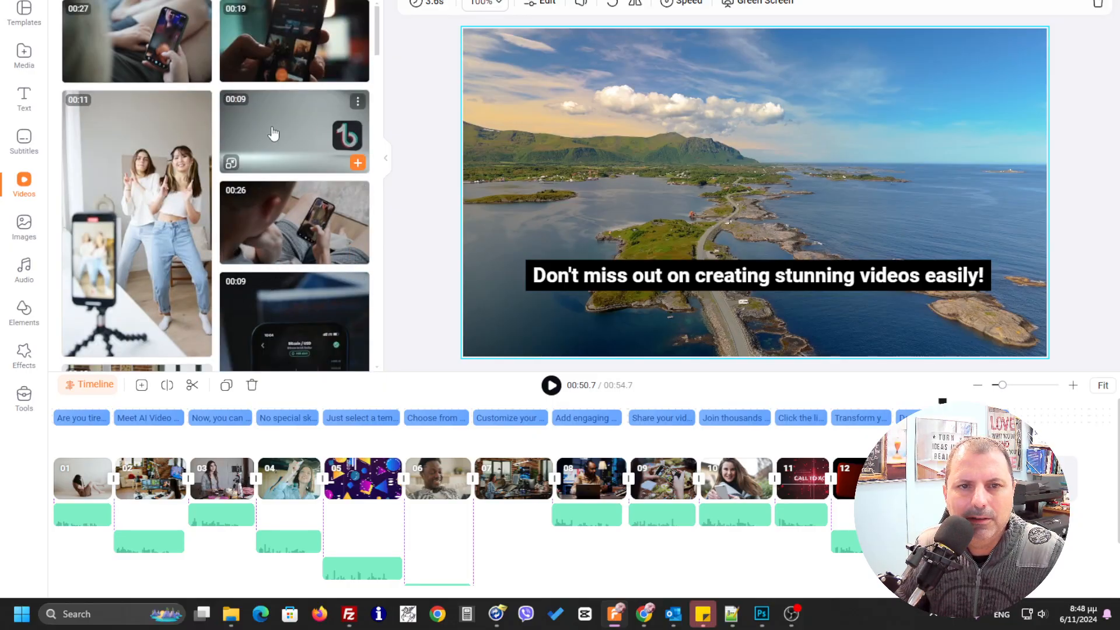
{"action": "mouse_move", "coordinate": [293, 59]}
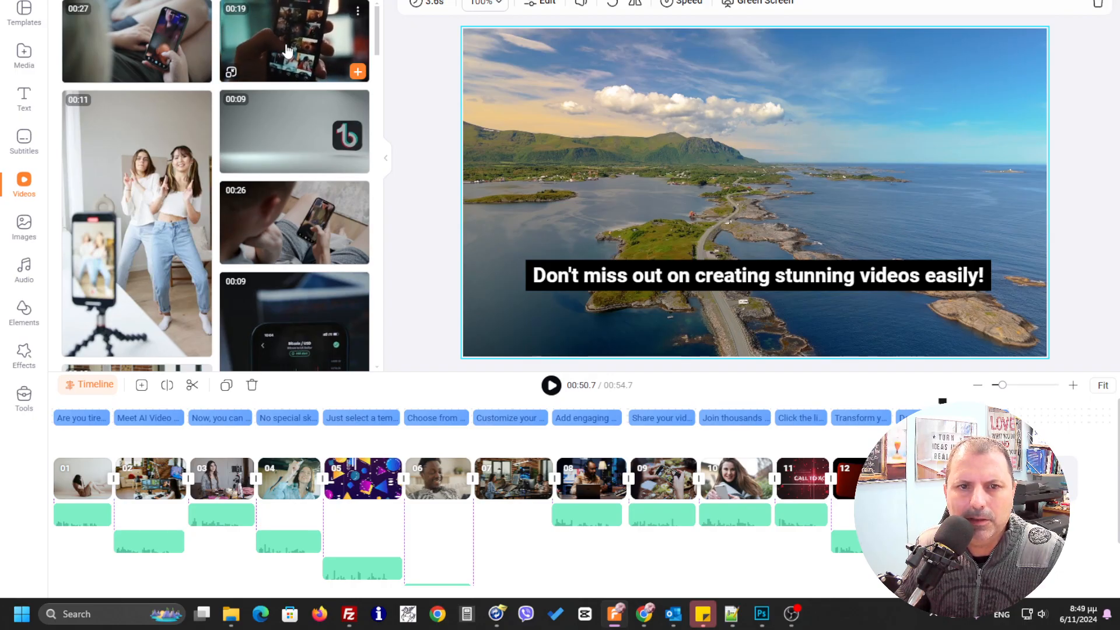
{"action": "left_click_drag", "start_coordinate": [286, 52], "coordinate": [833, 474]}
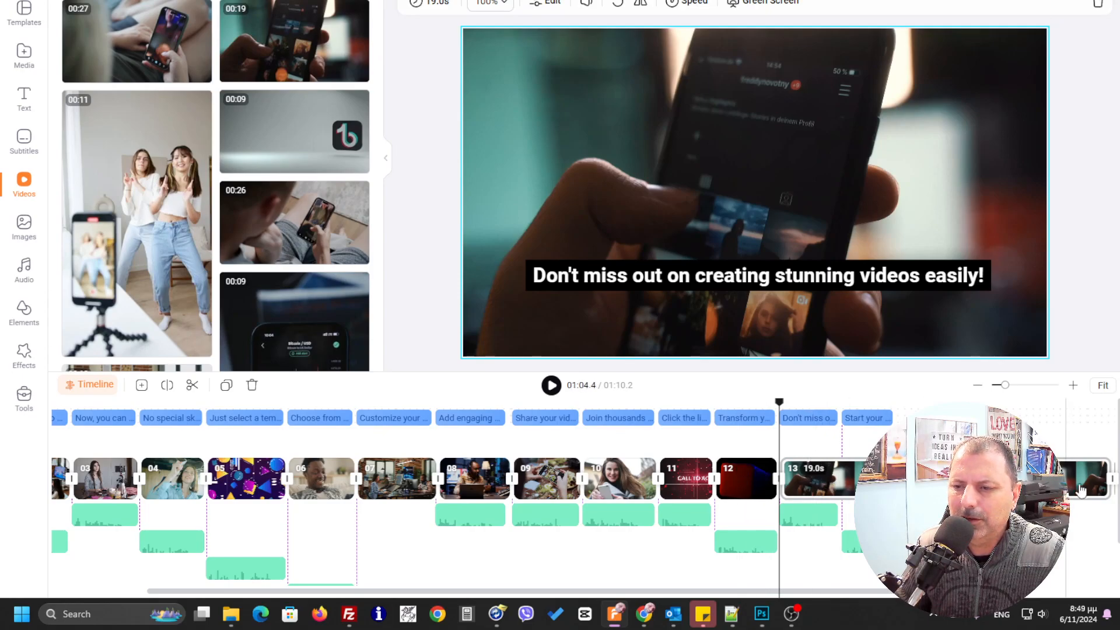
{"action": "left_click_drag", "start_coordinate": [1104, 479], "coordinate": [824, 478]}
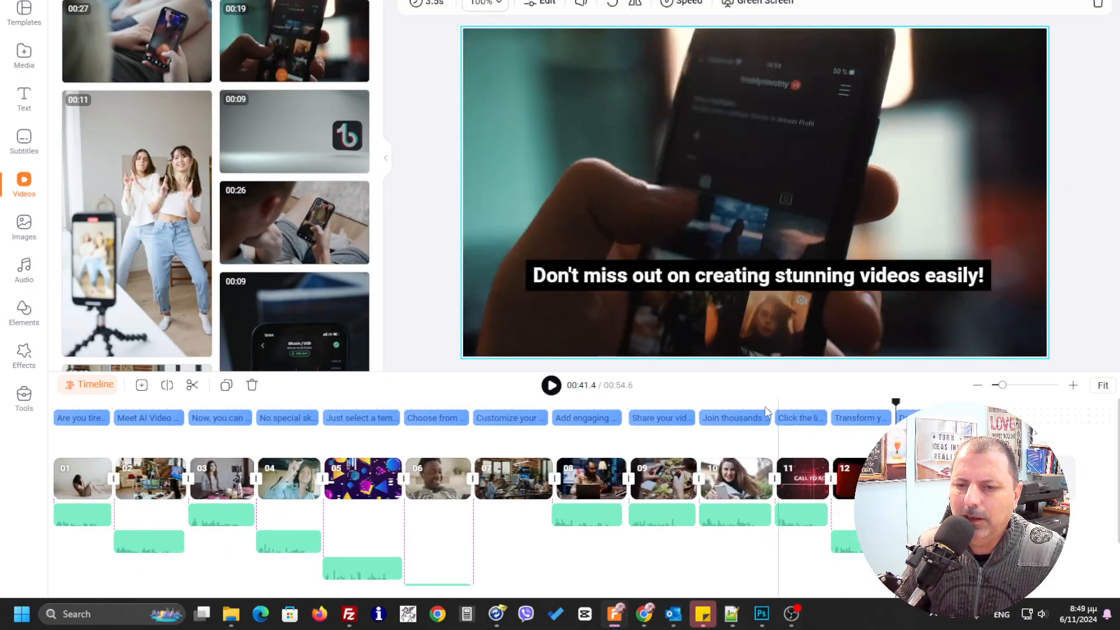
- Play the new scene 13 clip and continue into scene 14 to compare its footage with the subtitle
{"action": "left_click", "coordinate": [552, 386]}
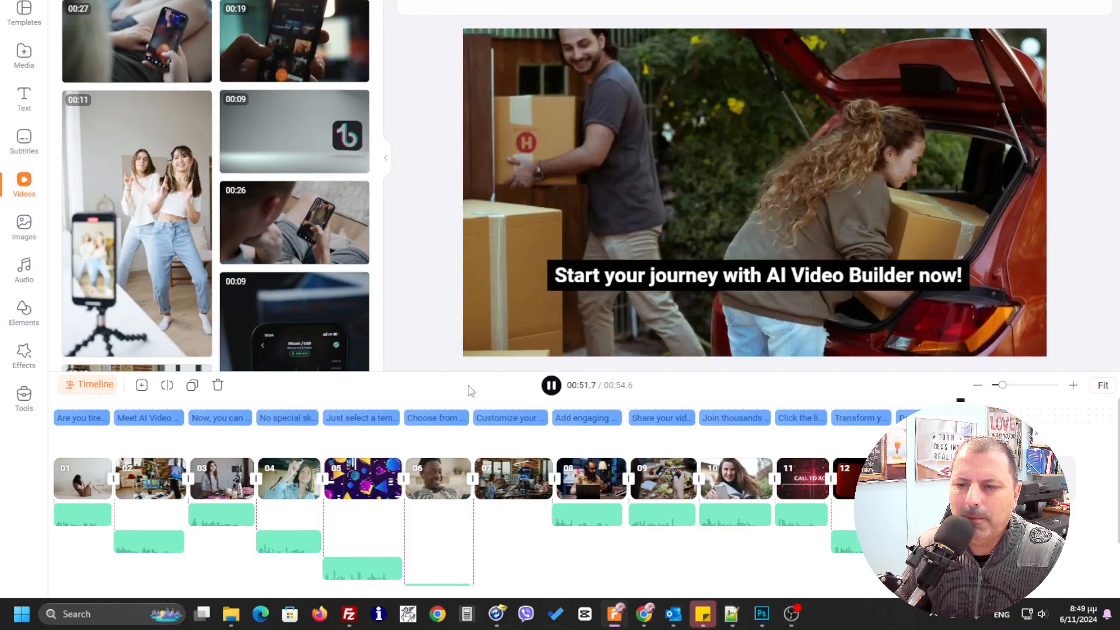
{"action": "left_click", "coordinate": [552, 387]}
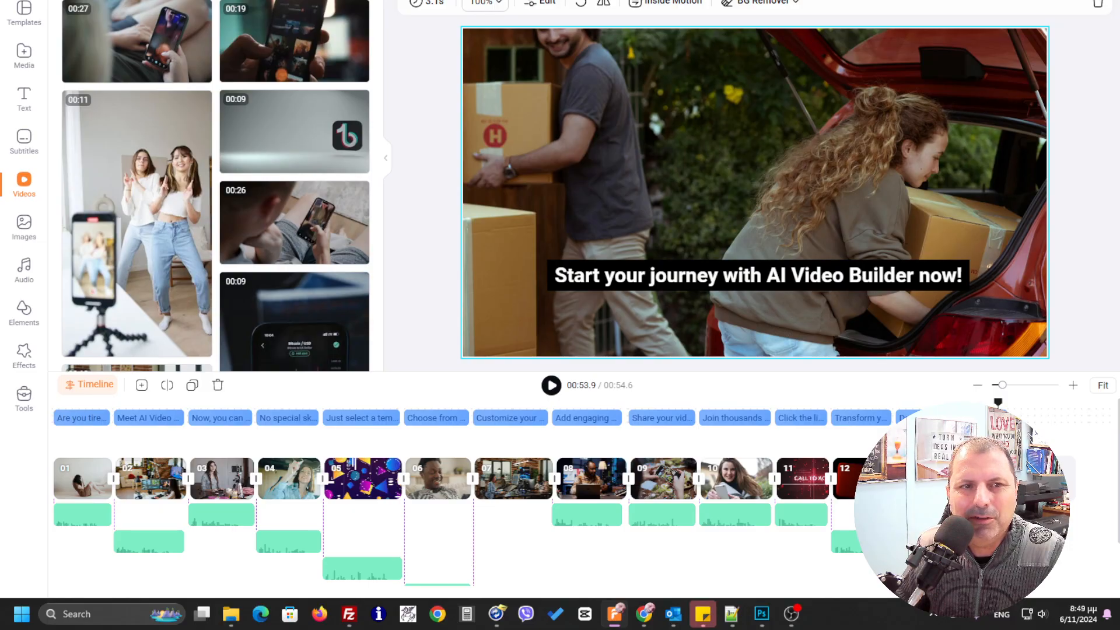
- Search the stock videos with a "happy graphic" query and browse the results for footage suiting scene 14
{"action": "left_click", "coordinate": [187, 1]}
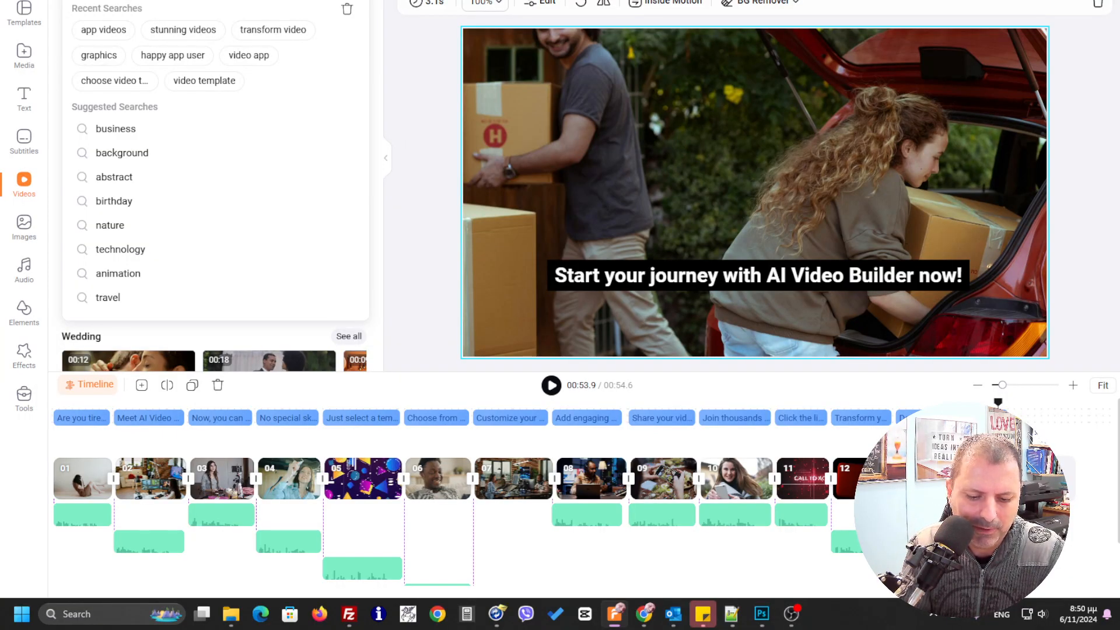
{"action": "key", "text": "Return"}
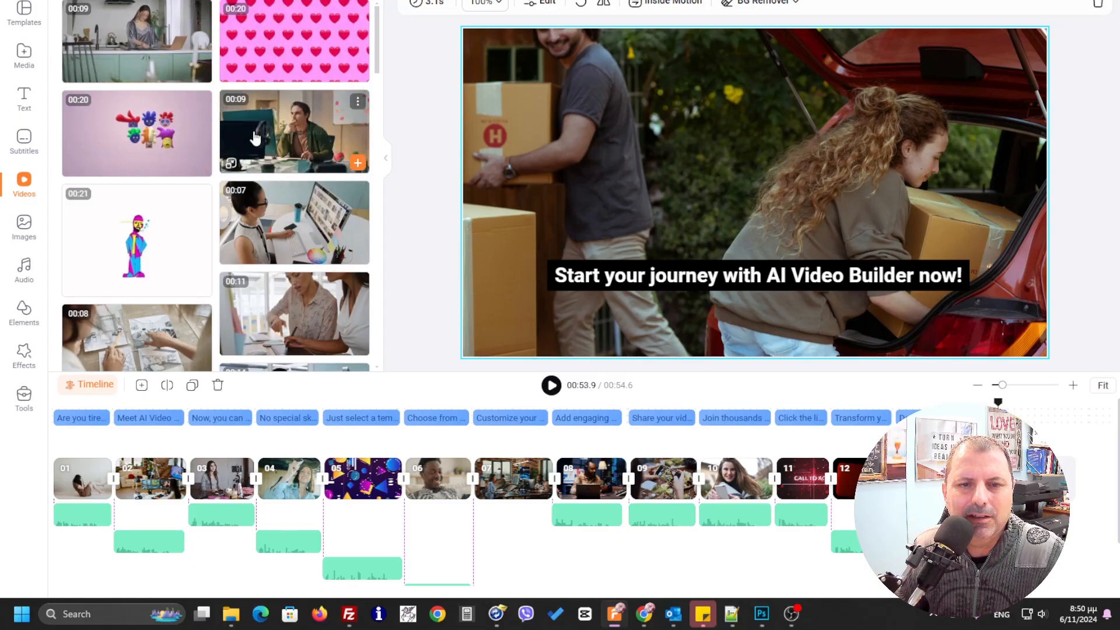
{"action": "scroll", "coordinate": [261, 167], "scroll_direction": "down", "scroll_amount": 1}
{"action": "scroll", "coordinate": [263, 169], "scroll_direction": "down", "scroll_amount": 1}
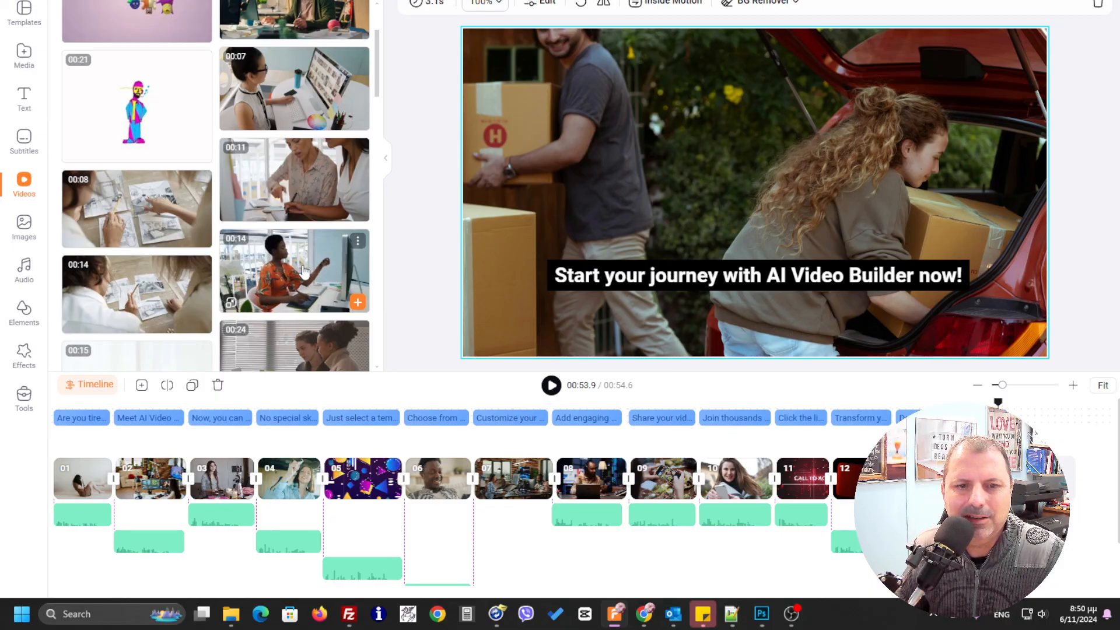
{"action": "scroll", "coordinate": [309, 267], "scroll_direction": "down", "scroll_amount": 1}
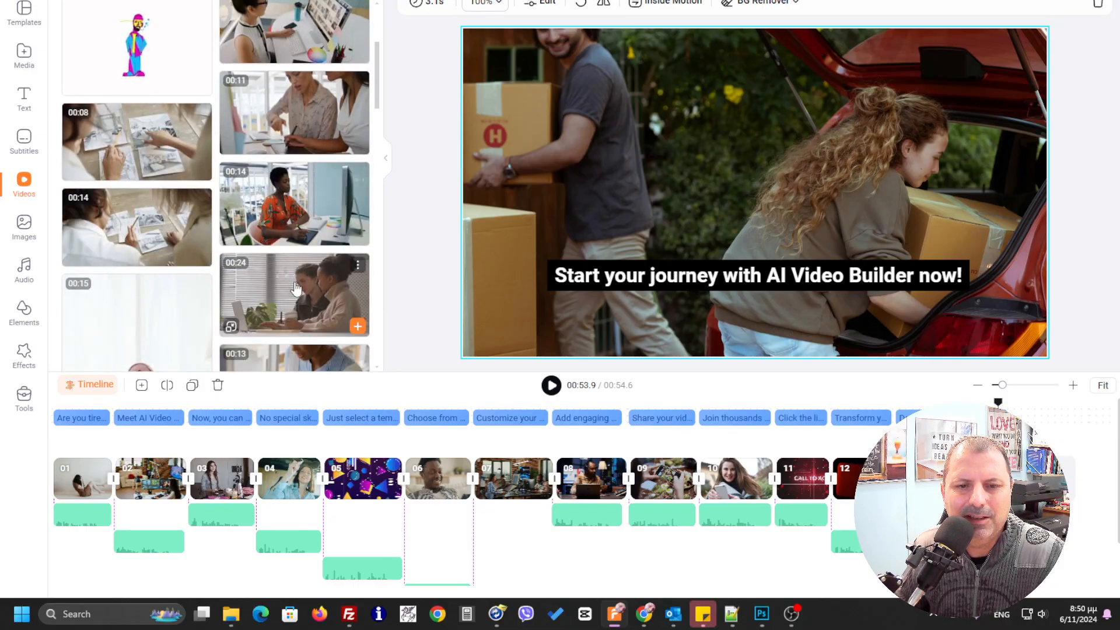
{"action": "scroll", "coordinate": [296, 288], "scroll_direction": "down", "scroll_amount": 2}
{"action": "scroll", "coordinate": [300, 261], "scroll_direction": "down", "scroll_amount": 2}
{"action": "scroll", "coordinate": [302, 259], "scroll_direction": "down", "scroll_amount": 2}
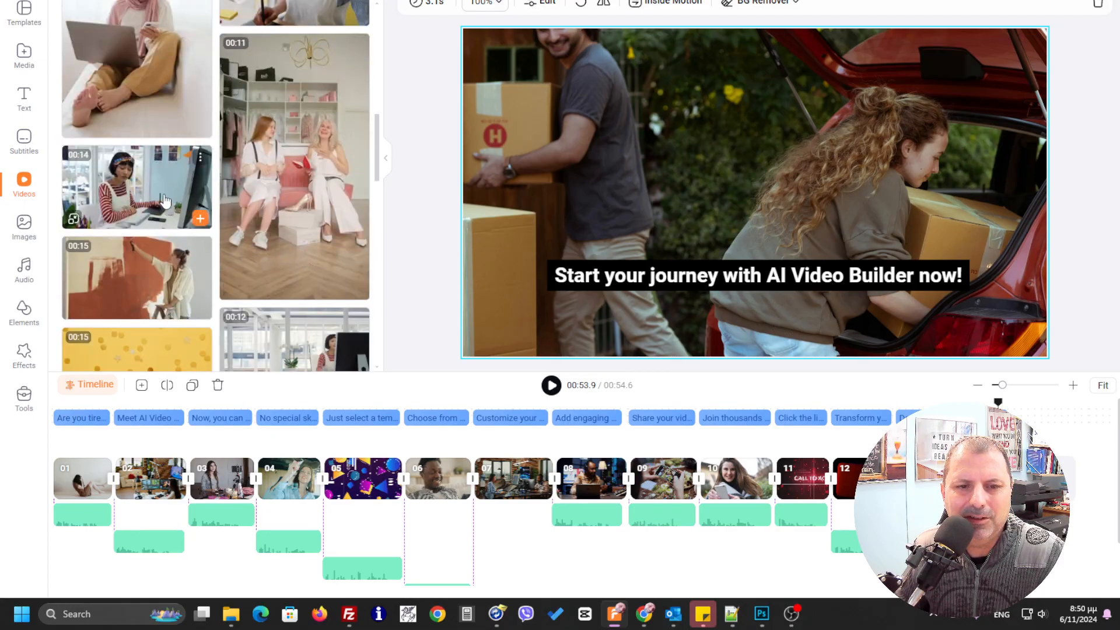
{"action": "scroll", "coordinate": [295, 227], "scroll_direction": "down", "scroll_amount": 2}
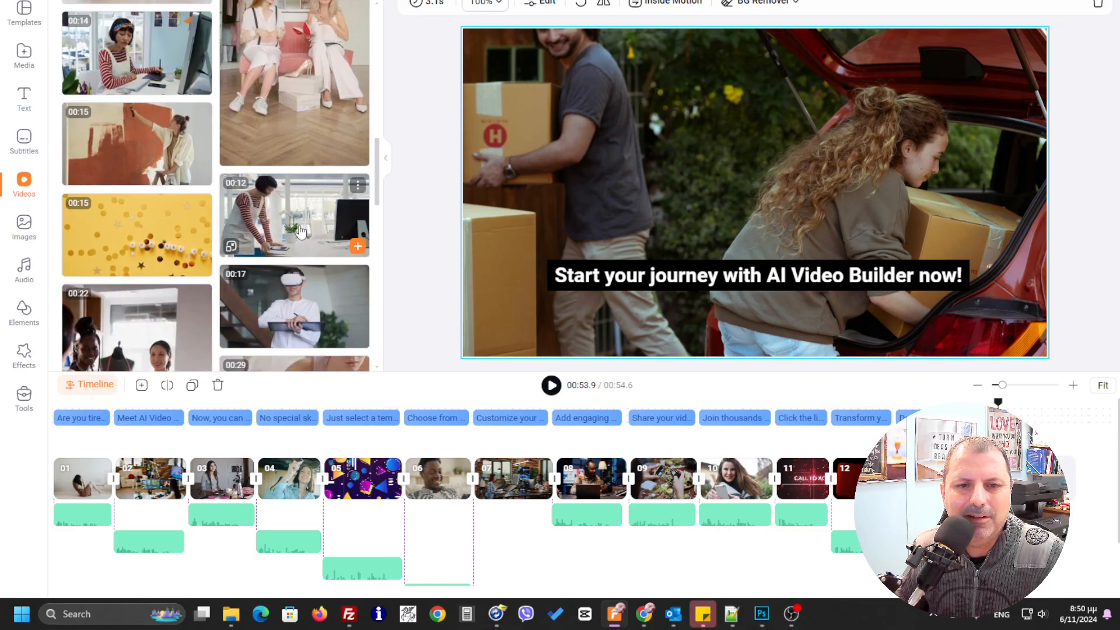
{"action": "scroll", "coordinate": [298, 238], "scroll_direction": "down", "scroll_amount": 1}
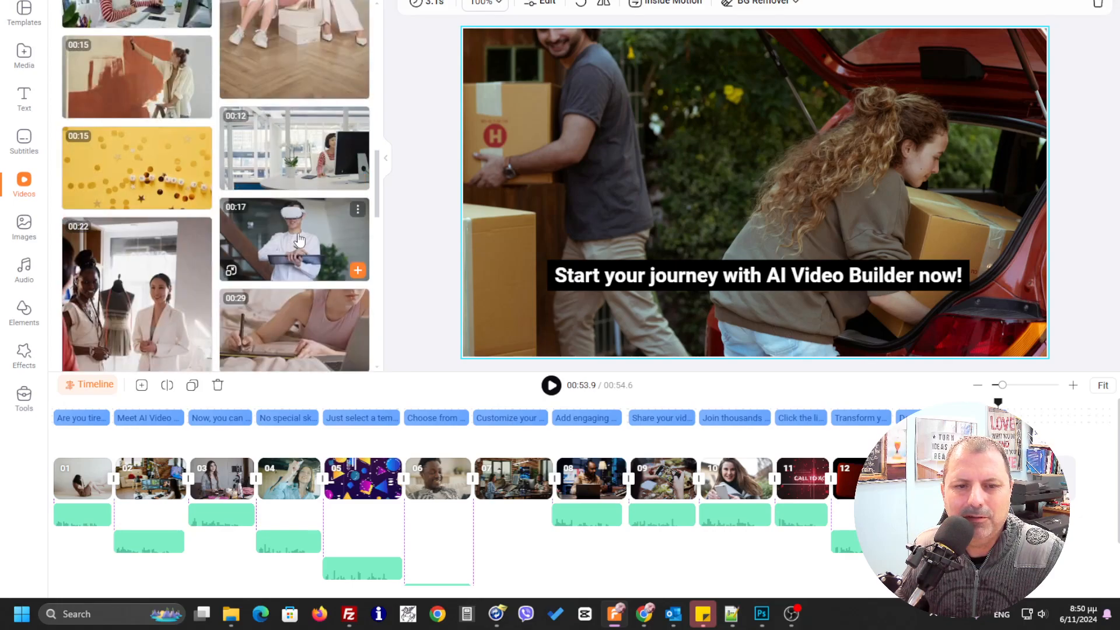
{"action": "scroll", "coordinate": [298, 238], "scroll_direction": "down", "scroll_amount": 12}
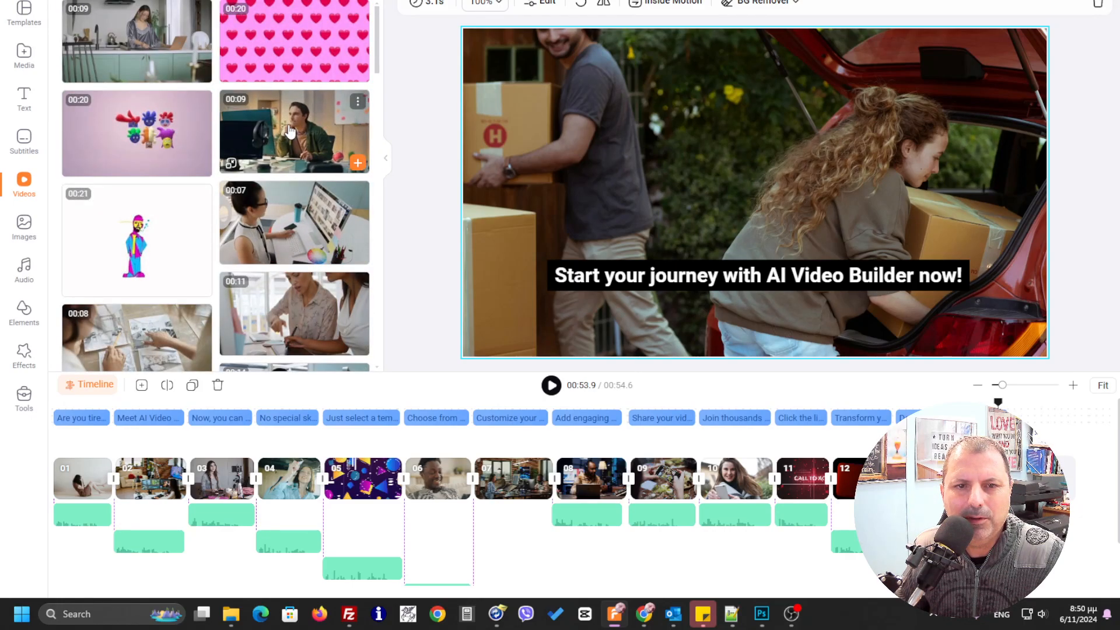
- Replace scene 14's footage with the 9-second clip of a man at an office computer and shorten it to 3.9 s
{"action": "left_click_drag", "start_coordinate": [290, 131], "coordinate": [1085, 479]}
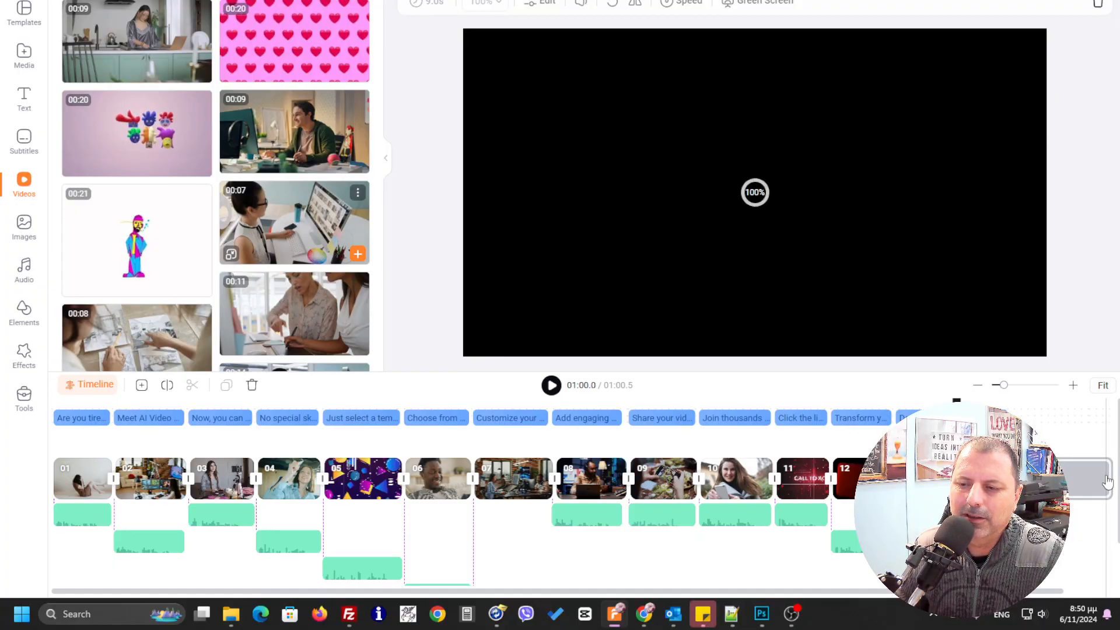
{"action": "left_click_drag", "start_coordinate": [1105, 479], "coordinate": [1008, 479]}
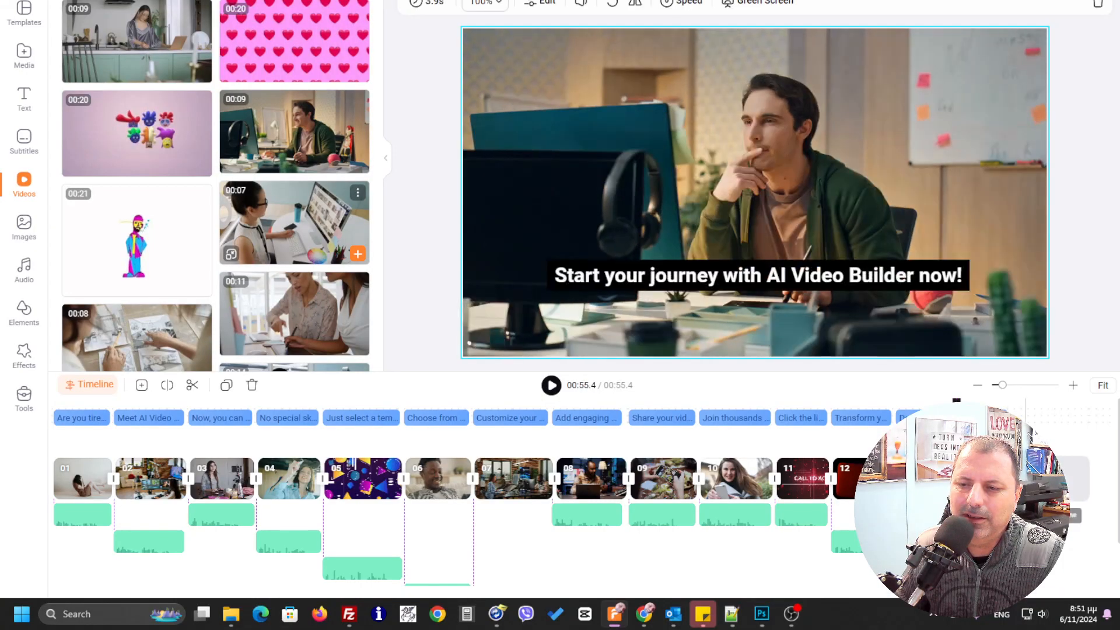
- Play the new closing scene, then the start of scene 1, to check the footage against the subtitles
{"action": "left_click", "coordinate": [552, 385]}
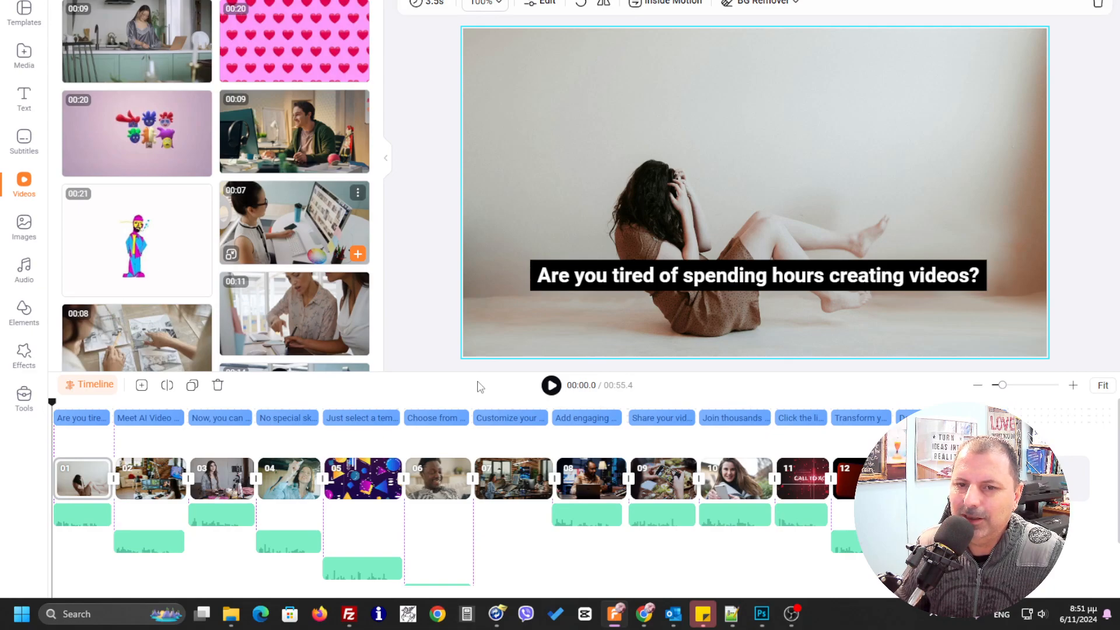
{"action": "left_click", "coordinate": [551, 386]}
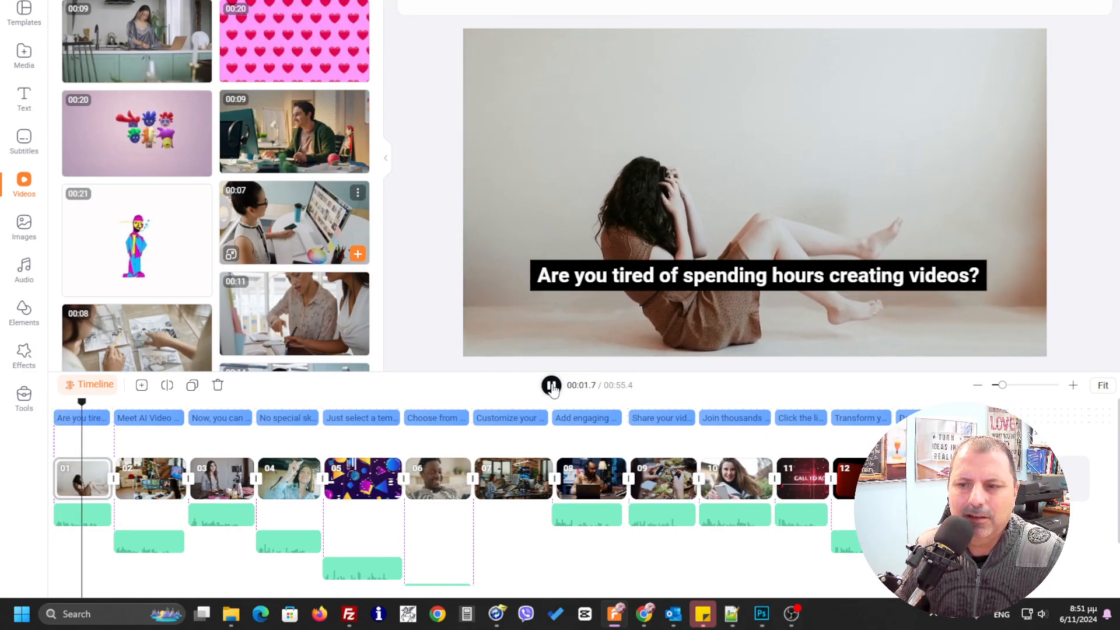
{"action": "left_click", "coordinate": [551, 385]}
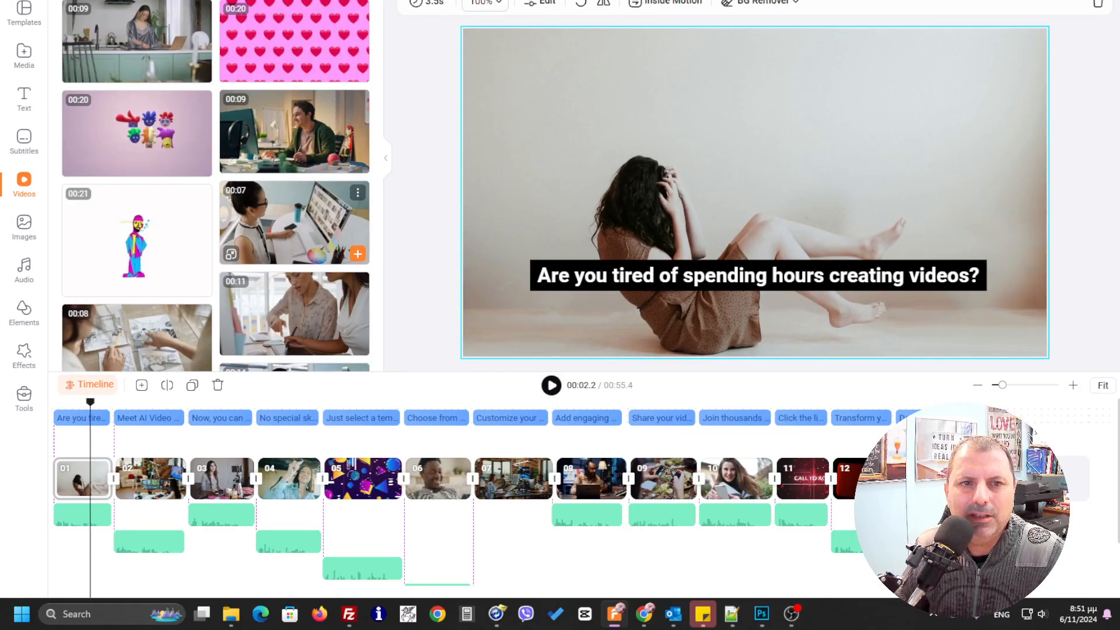
- Search the stock videos for "frustrating pc" footage and browse the results for a clip suiting scene 1
{"action": "left_click", "coordinate": [193, 1]}
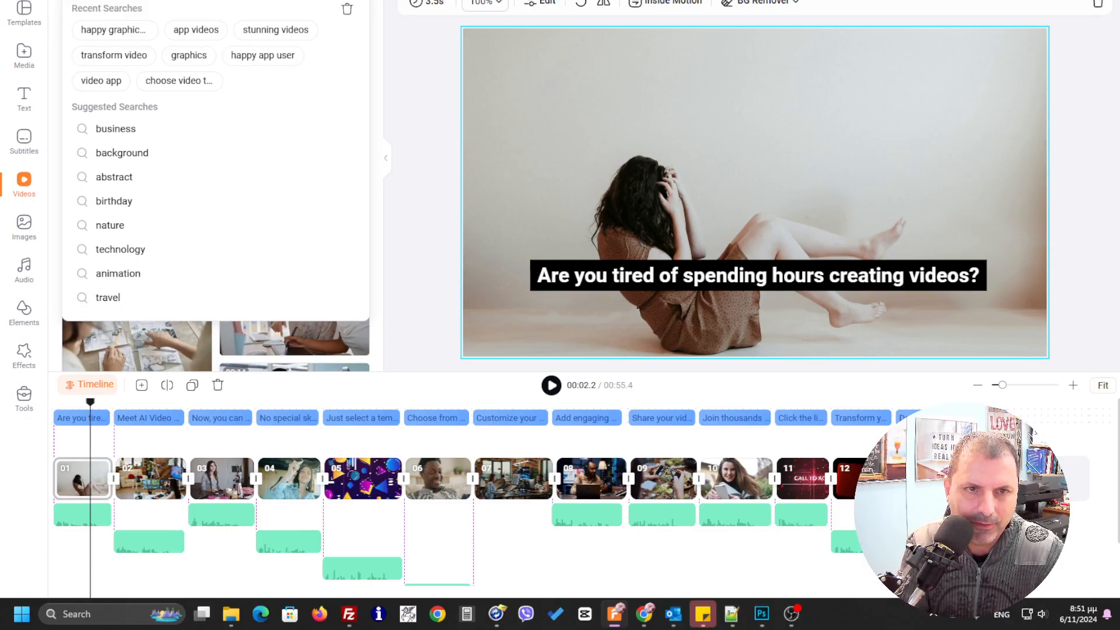
{"action": "key", "text": "Return"}
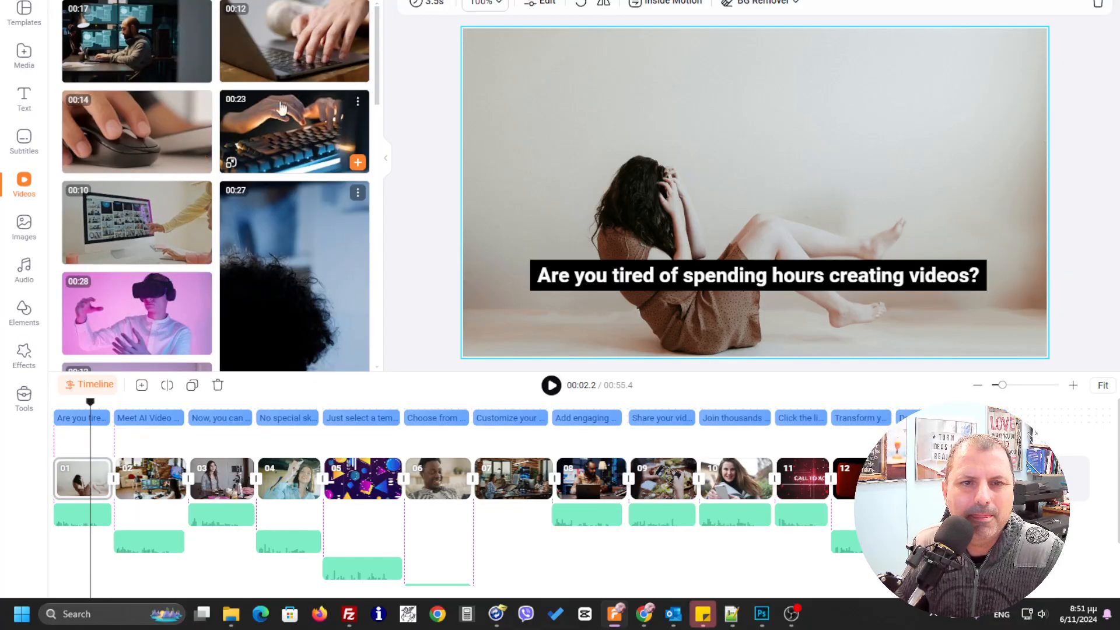
{"action": "scroll", "coordinate": [270, 193], "scroll_direction": "down", "scroll_amount": 5}
{"action": "scroll", "coordinate": [173, 259], "scroll_direction": "down", "scroll_amount": 5}
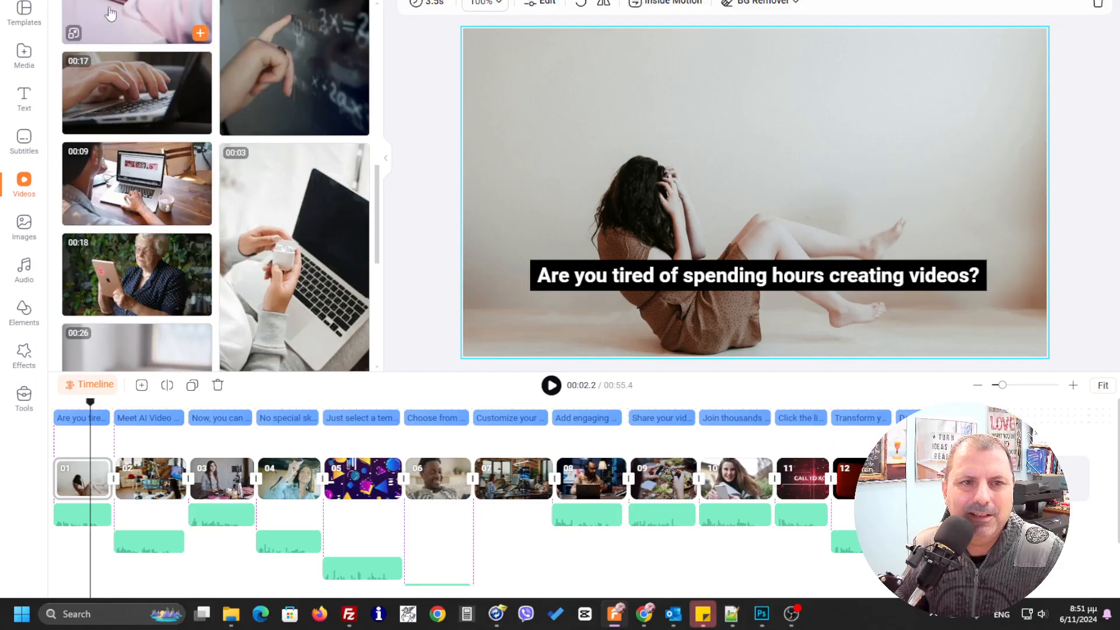
- Run another stock search and replace scene 1's footage with the 13-second clip of a man in glasses, trimmed to its subtitle's length
{"action": "left_click", "coordinate": [198, 1]}
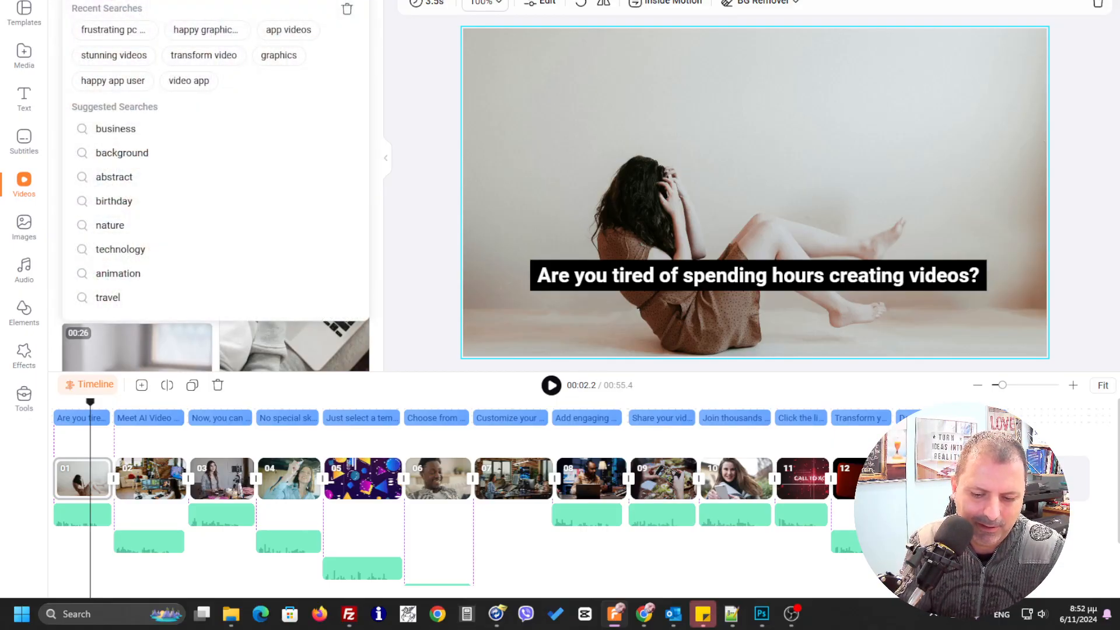
{"action": "key", "text": "Return"}
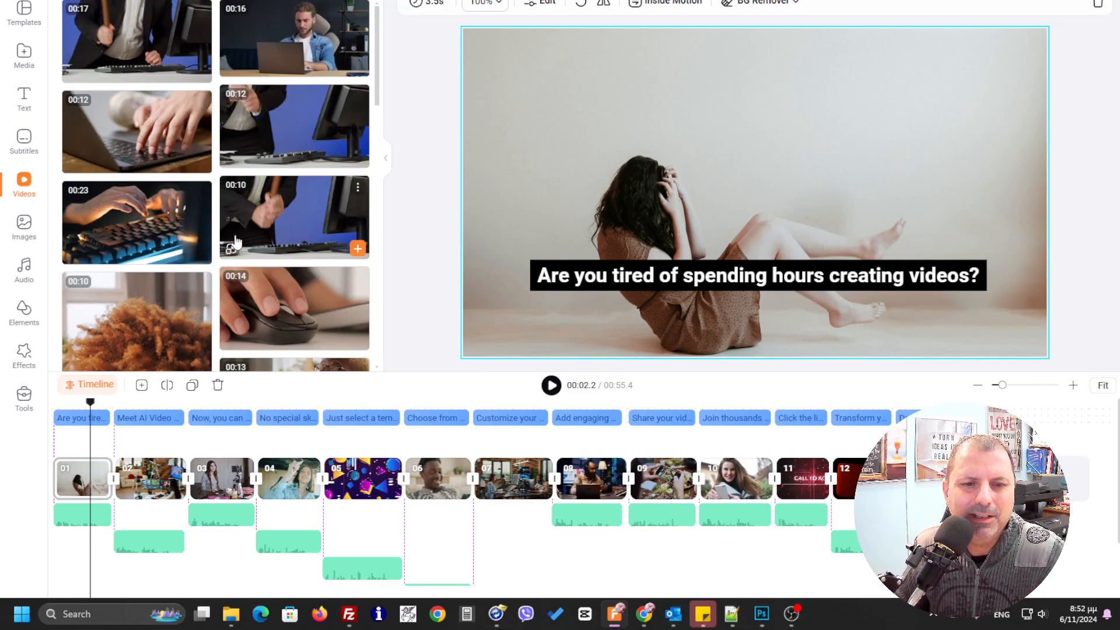
{"action": "scroll", "coordinate": [236, 242], "scroll_direction": "down", "scroll_amount": 2}
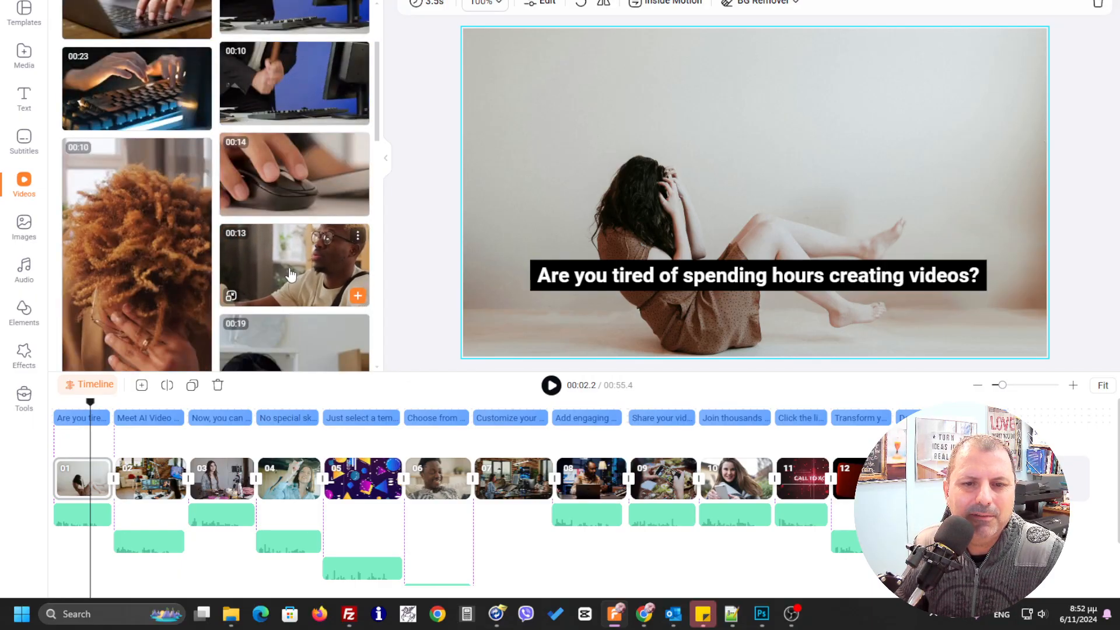
{"action": "left_click_drag", "start_coordinate": [82, 478], "coordinate": [82, 479]}
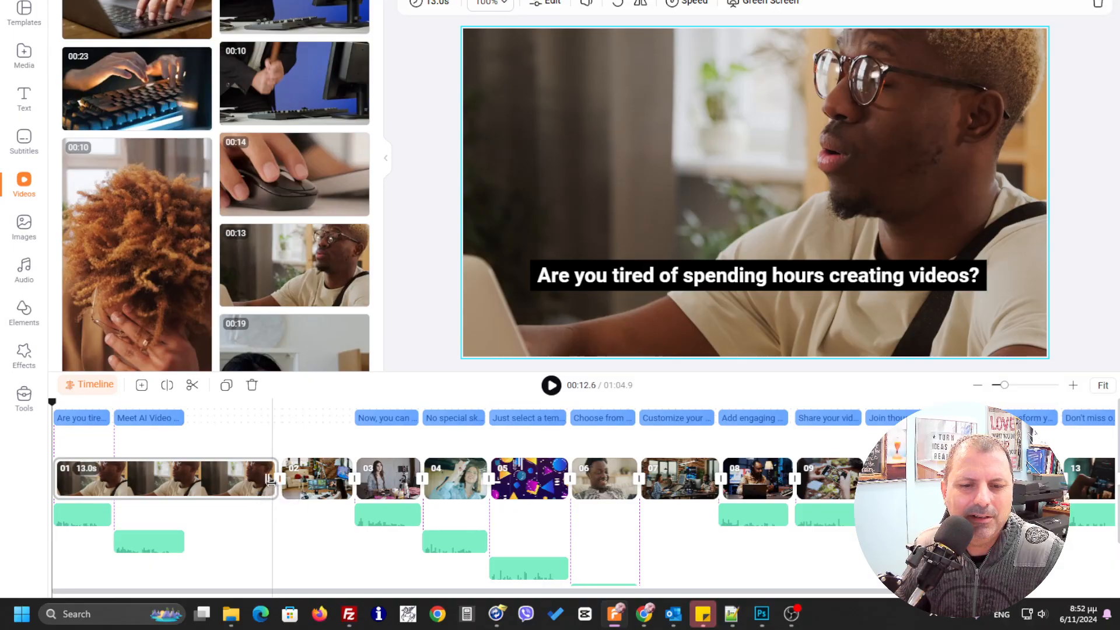
{"action": "left_click_drag", "start_coordinate": [270, 478], "coordinate": [98, 481]}
- Play the new scene 1 clip and continue into scene 2 to check the footage against the subtitles
{"action": "left_click", "coordinate": [552, 385]}
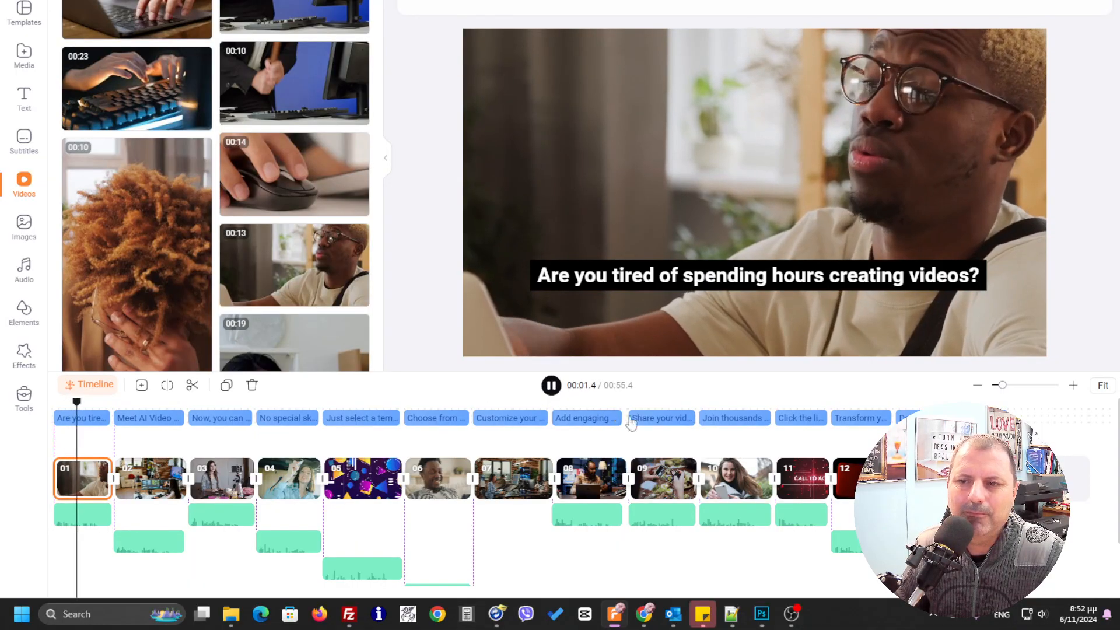
{"action": "left_click", "coordinate": [552, 386]}
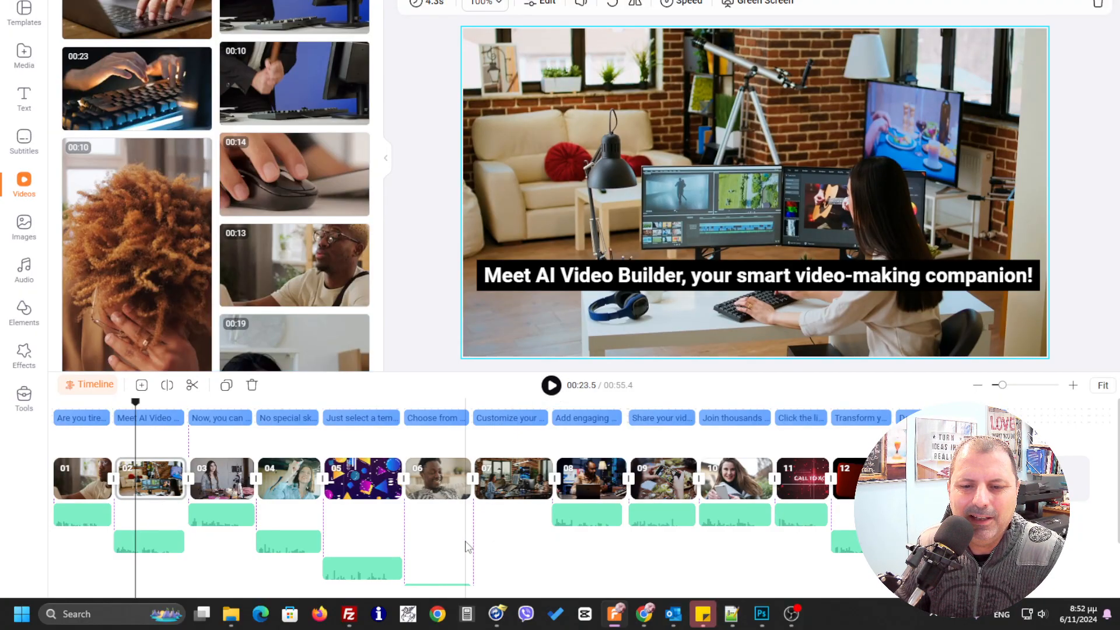
- Open the audio settings of the Upbeat Inspirational Rock background music track
{"action": "scroll", "coordinate": [467, 547], "scroll_direction": "down", "scroll_amount": 2}
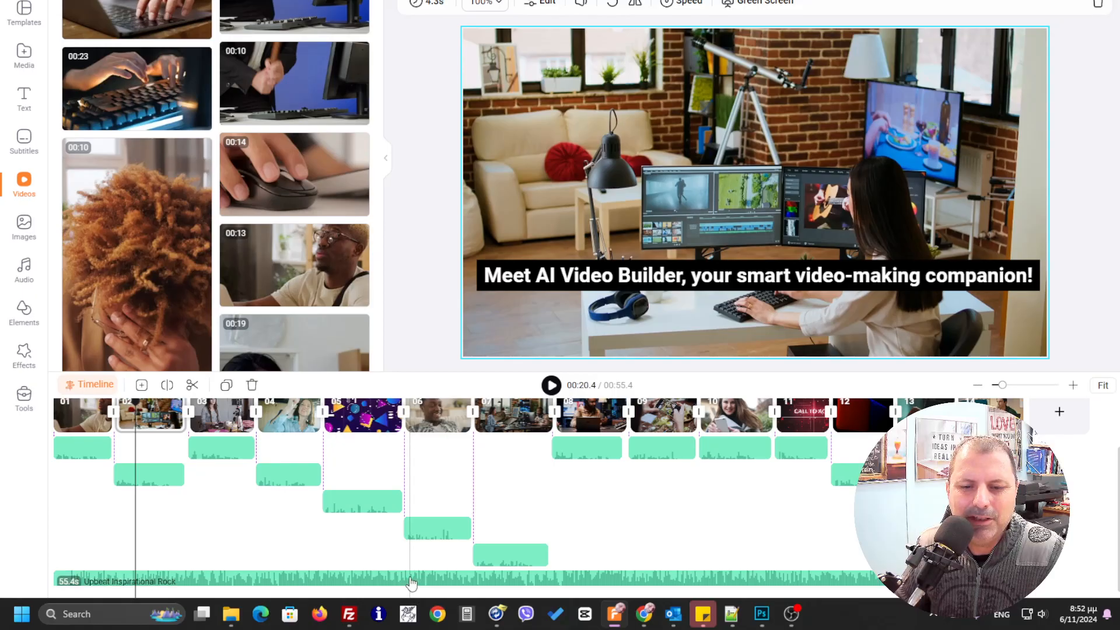
{"action": "left_click", "coordinate": [412, 584]}
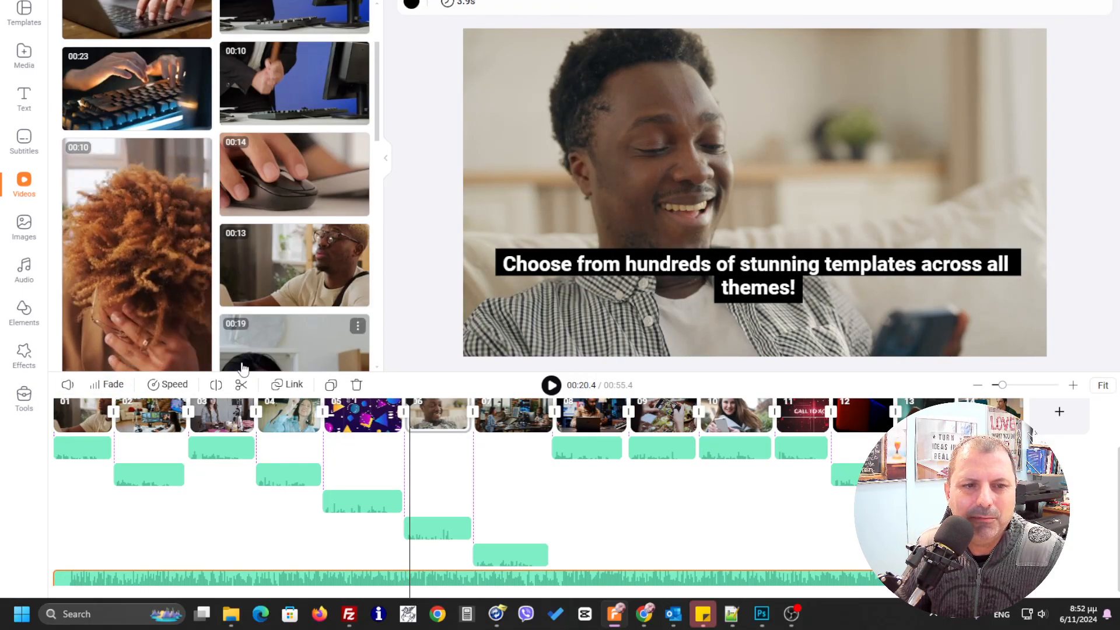
{"action": "right_click", "coordinate": [442, 577]}
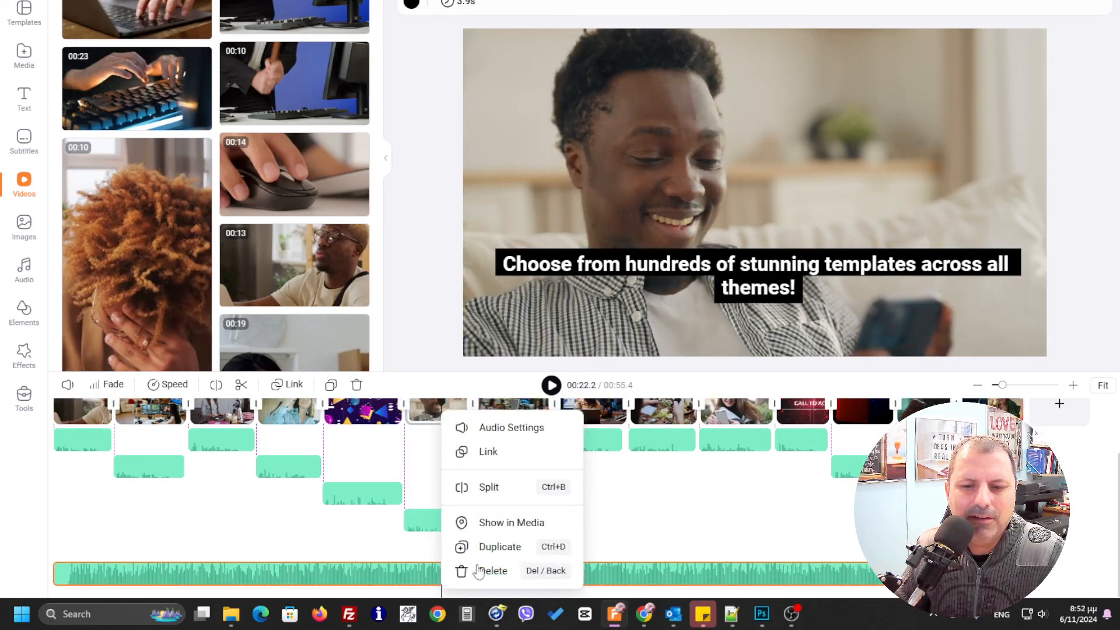
{"action": "left_click", "coordinate": [498, 435]}
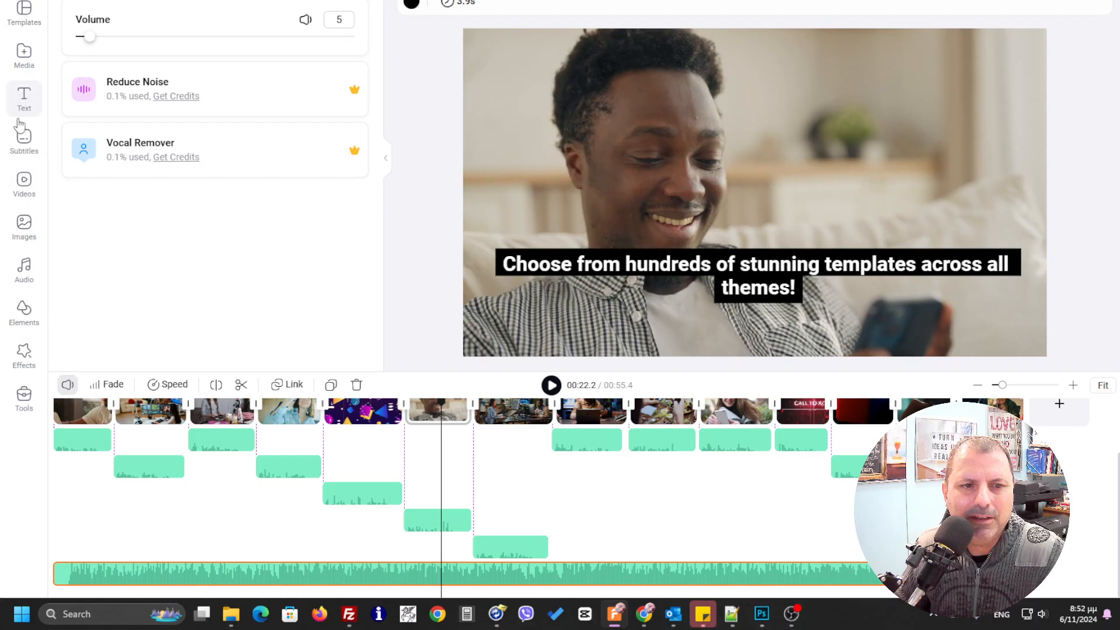
- Open the stock audio library and preview the Happy track "Funk That Feelings Instrumental"
{"action": "left_click", "coordinate": [24, 270]}
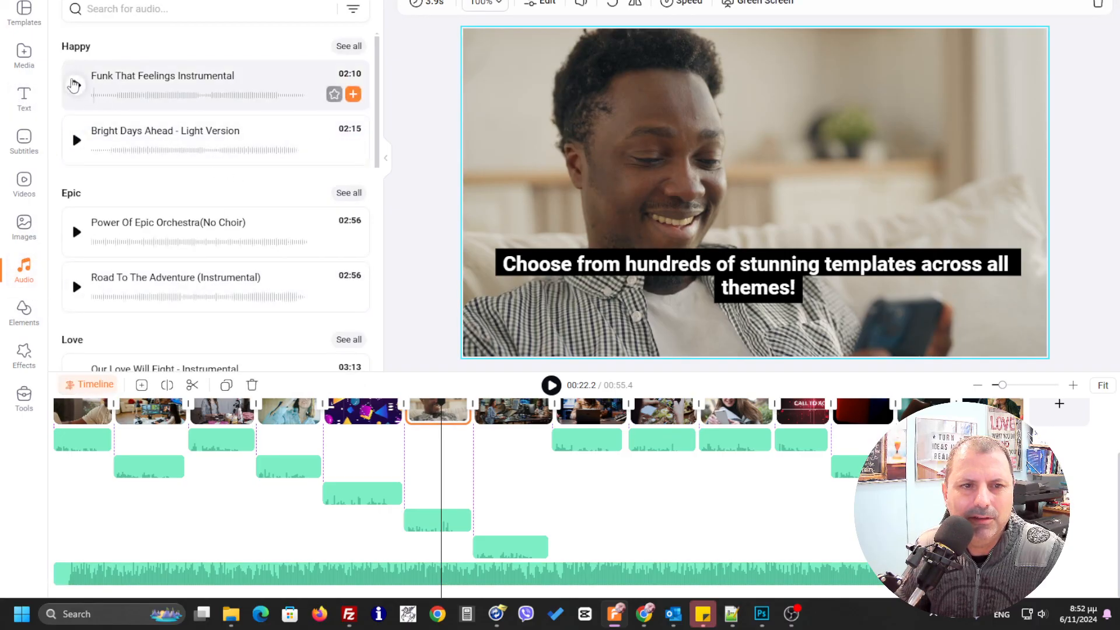
{"action": "left_click", "coordinate": [75, 86]}
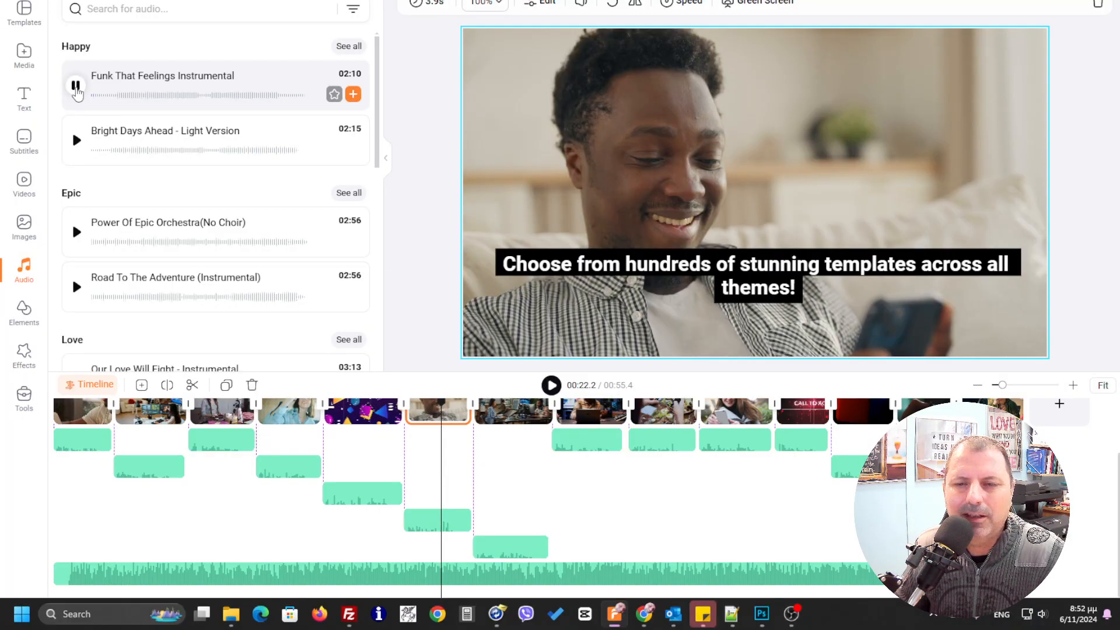
- Preview the stock tracks "Bright Days Ahead - Light Version", "Power Of Epic Orchestra(No Choir)" and "Road To The Adventure (Instrumental)"
{"action": "left_click", "coordinate": [75, 141]}
{"action": "left_click", "coordinate": [76, 142]}
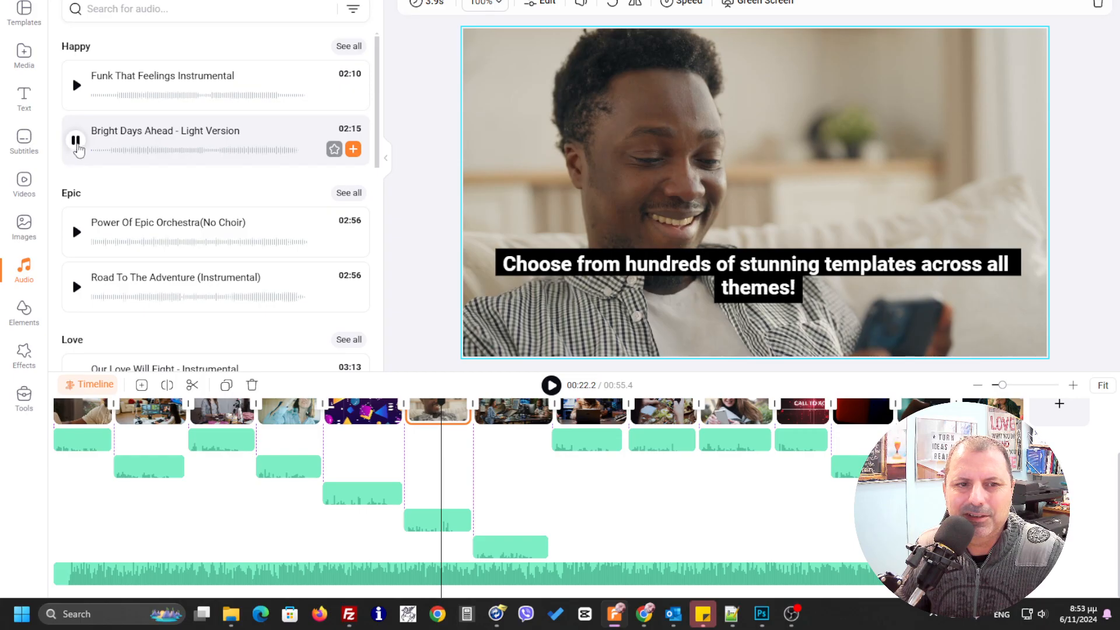
{"action": "left_click", "coordinate": [78, 232]}
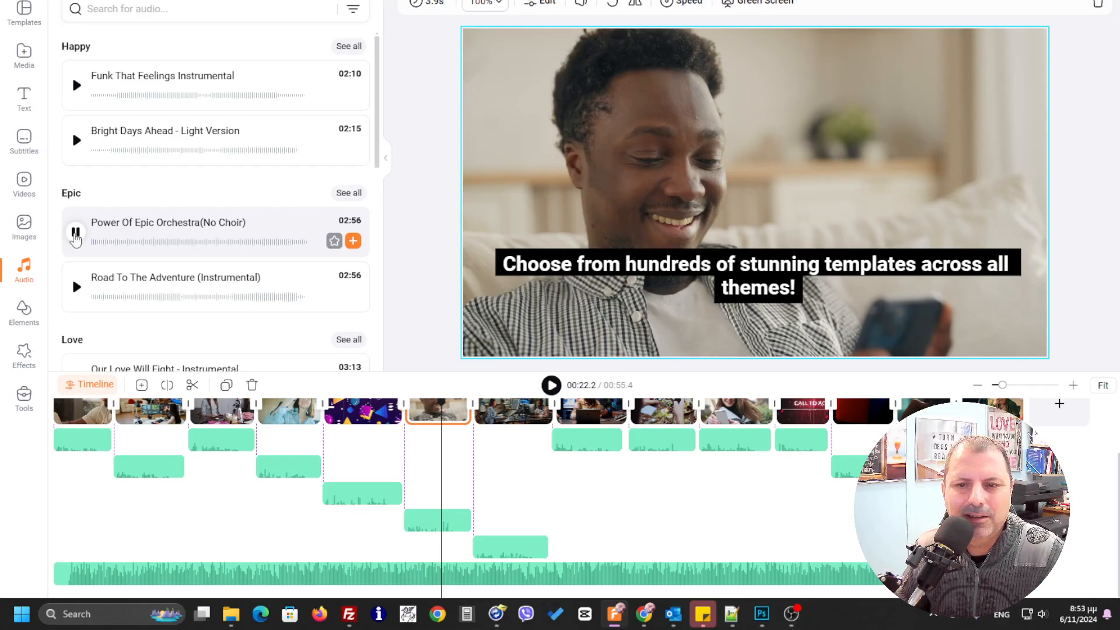
{"action": "left_click", "coordinate": [75, 234]}
{"action": "scroll", "coordinate": [140, 280], "scroll_direction": "down", "scroll_amount": 1}
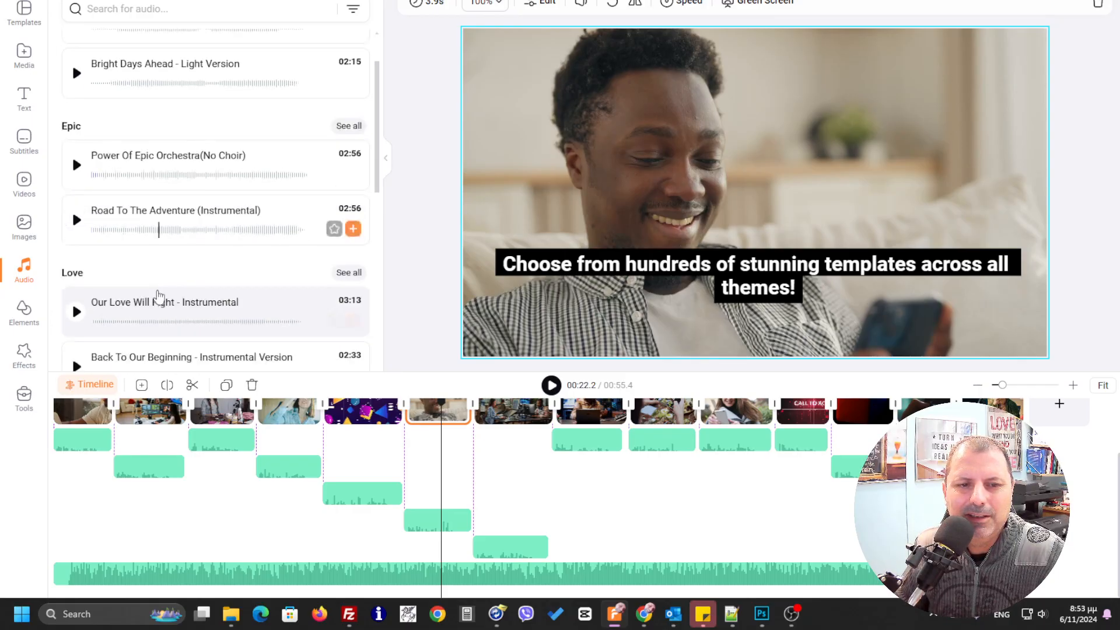
{"action": "left_click", "coordinate": [77, 227]}
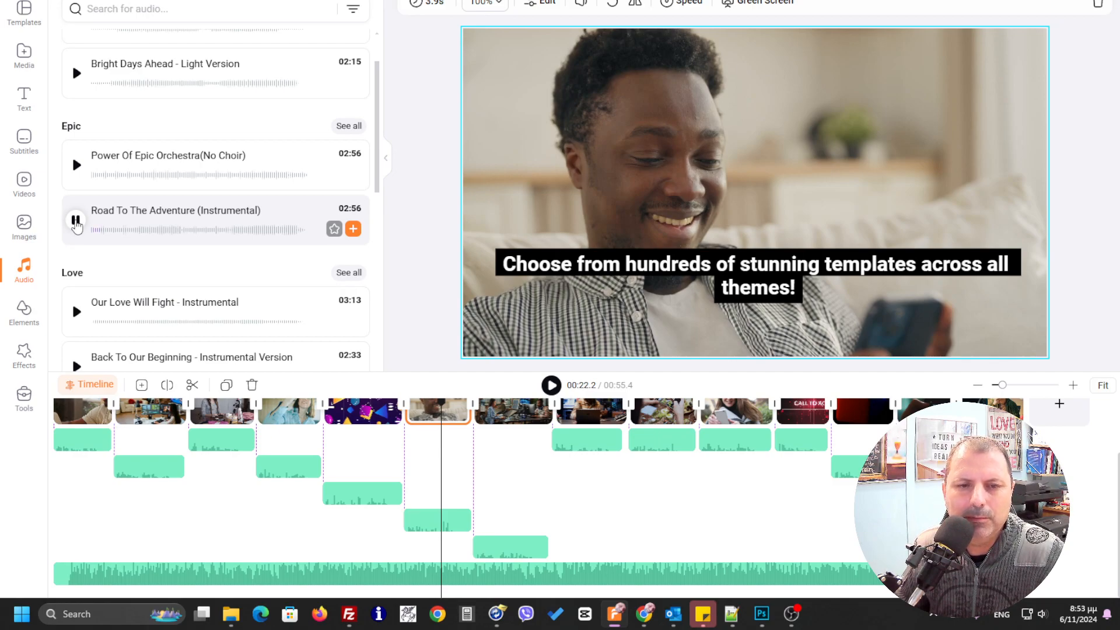
{"action": "left_click", "coordinate": [76, 221]}
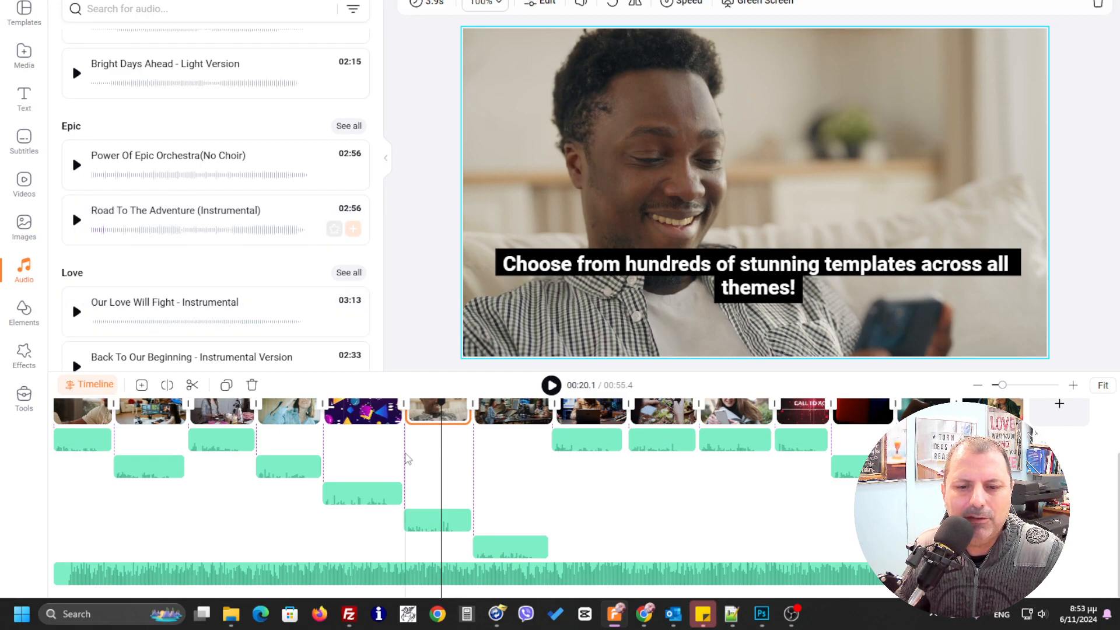
- Play the video from scene 6 to hear the current music, and select the Upbeat Inspirational Rock track
{"action": "left_click", "coordinate": [551, 386]}
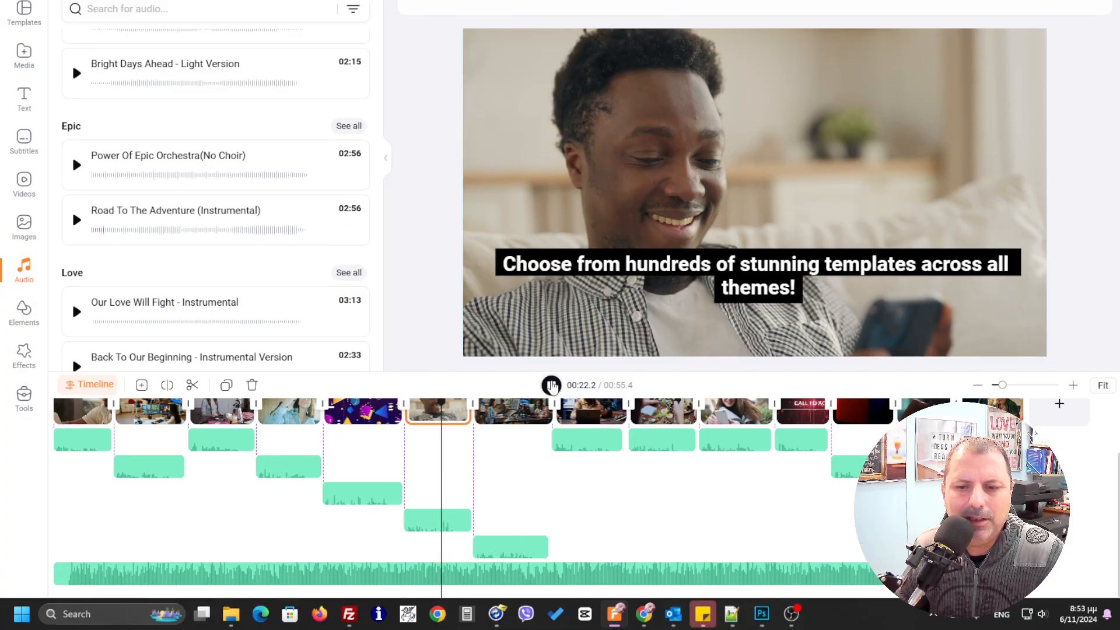
{"action": "left_click", "coordinate": [551, 385]}
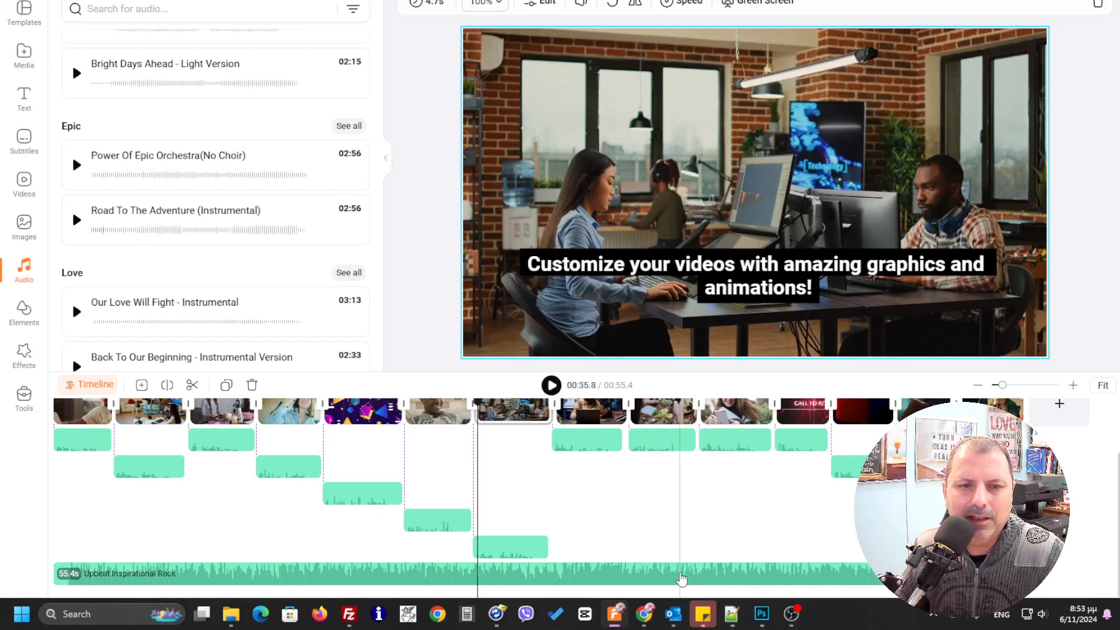
{"action": "left_click", "coordinate": [682, 578]}
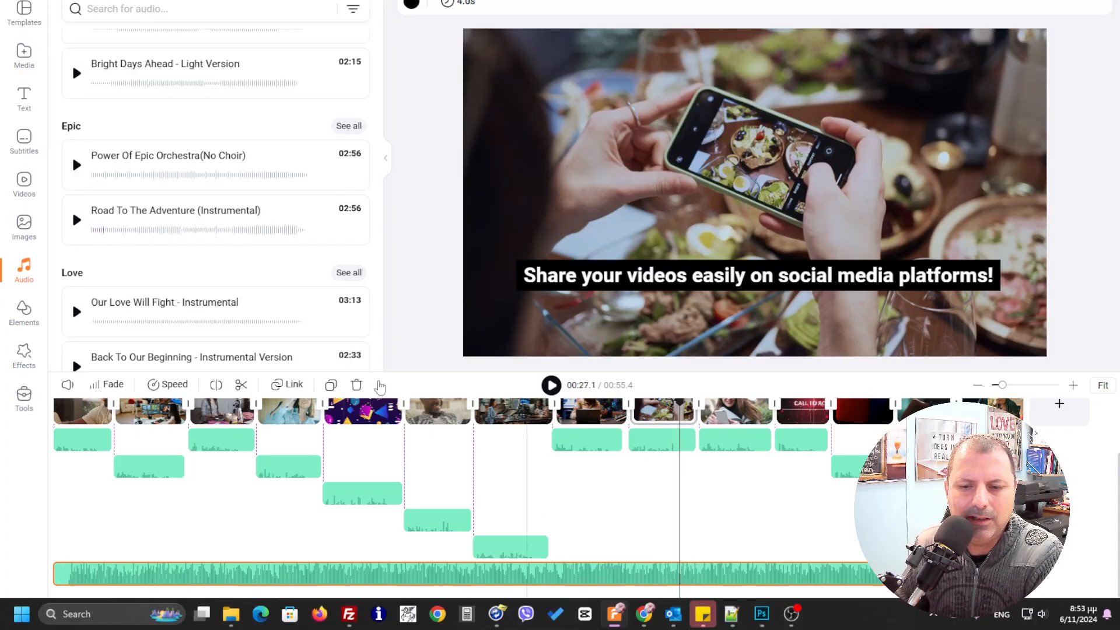
- Preview "Road To The Adventure (Instrumental)" again, add it to the timeline and listen to it with the video
{"action": "left_click", "coordinate": [77, 220]}
{"action": "left_click", "coordinate": [76, 222]}
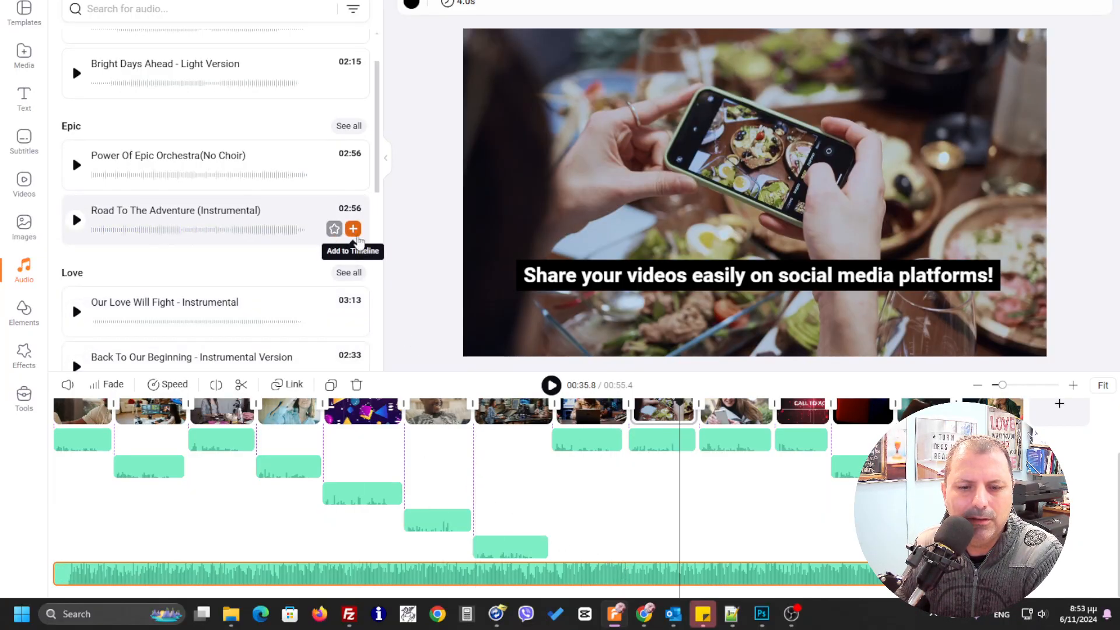
{"action": "left_click", "coordinate": [353, 231]}
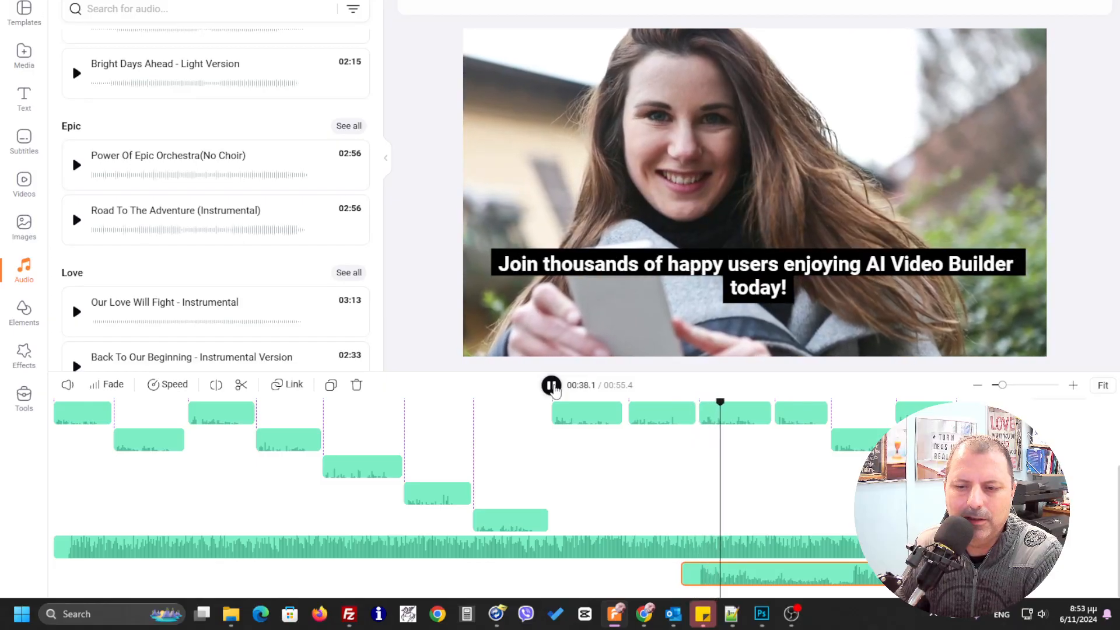
{"action": "left_click", "coordinate": [552, 386]}
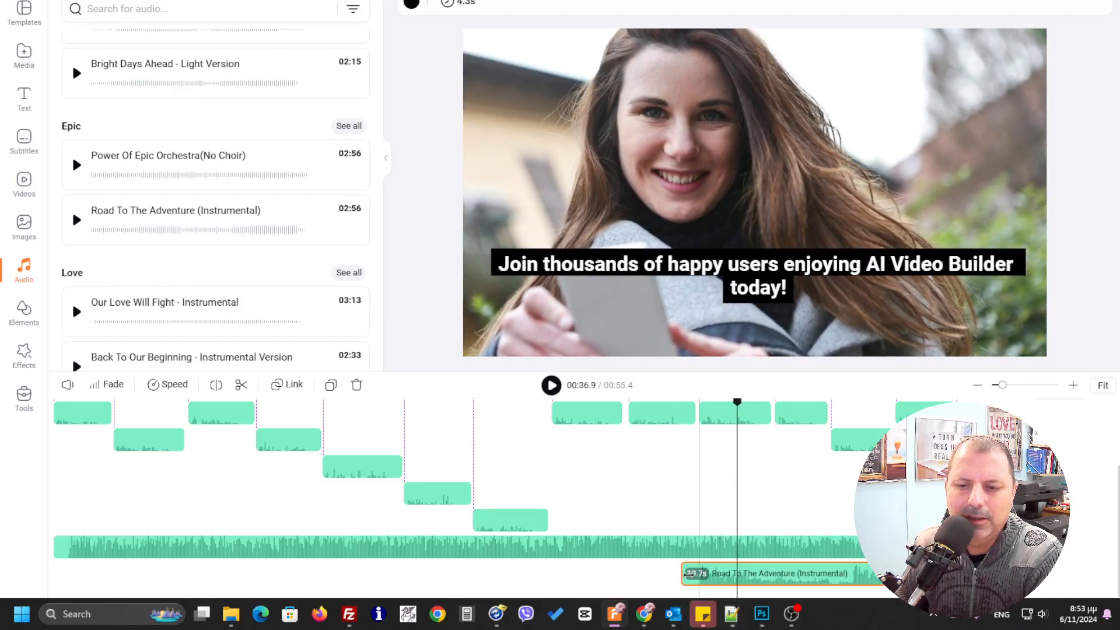
- Make the Road To The Adventure track span the whole video from its start, and delete the Upbeat Inspirational Rock track
{"action": "left_click_drag", "start_coordinate": [683, 581], "coordinate": [57, 577]}
{"action": "left_click_drag", "start_coordinate": [771, 580], "coordinate": [185, 586]}
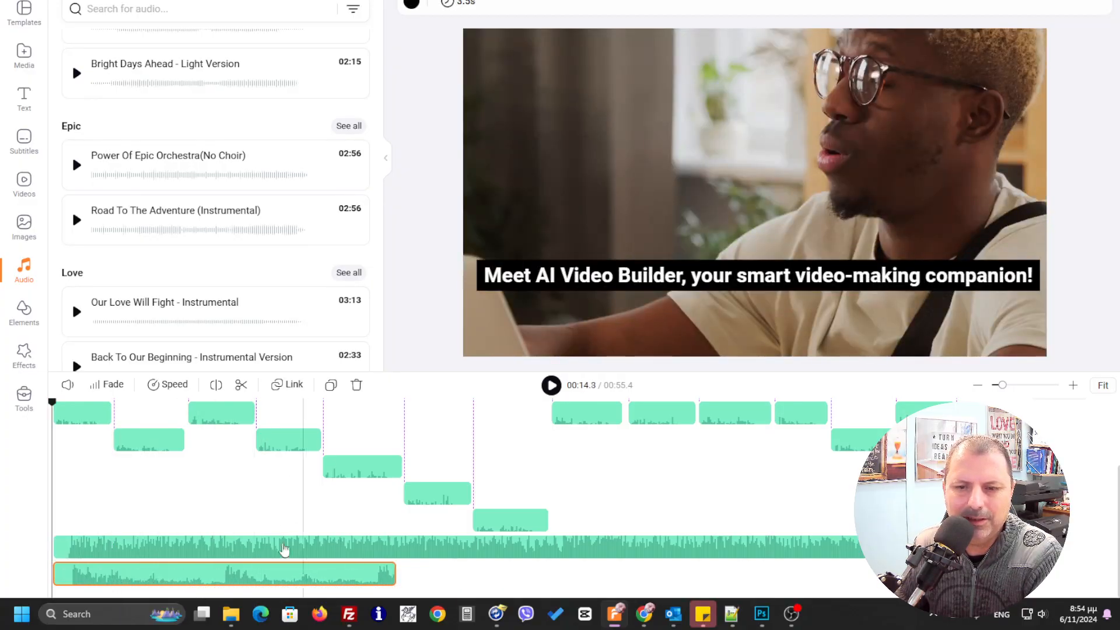
{"action": "left_click_drag", "start_coordinate": [392, 574], "coordinate": [891, 575]}
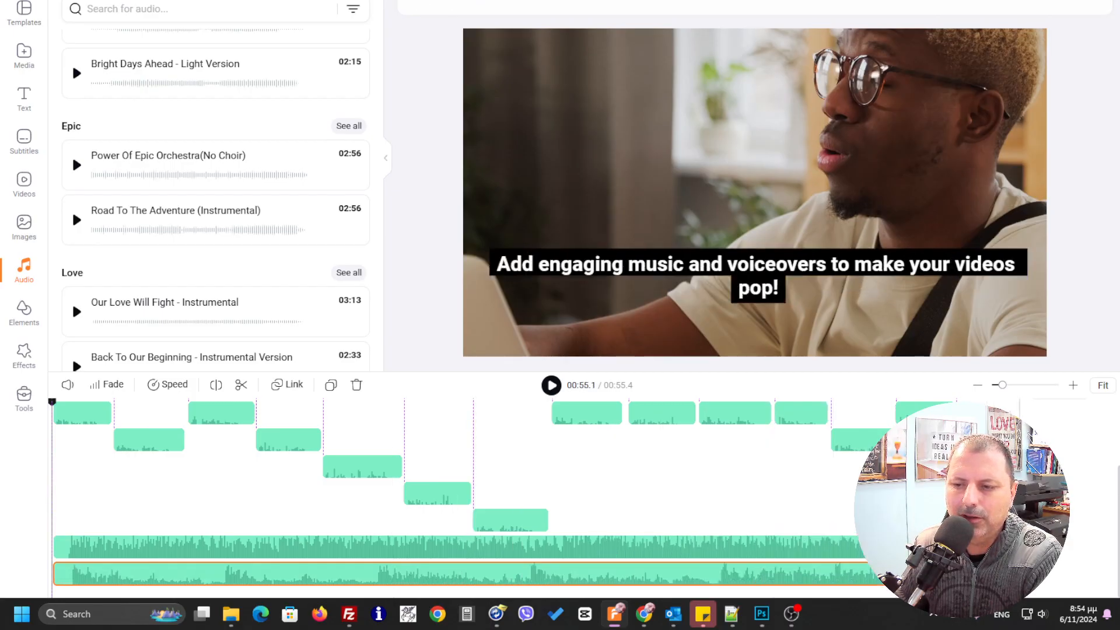
{"action": "left_click", "coordinate": [797, 551]}
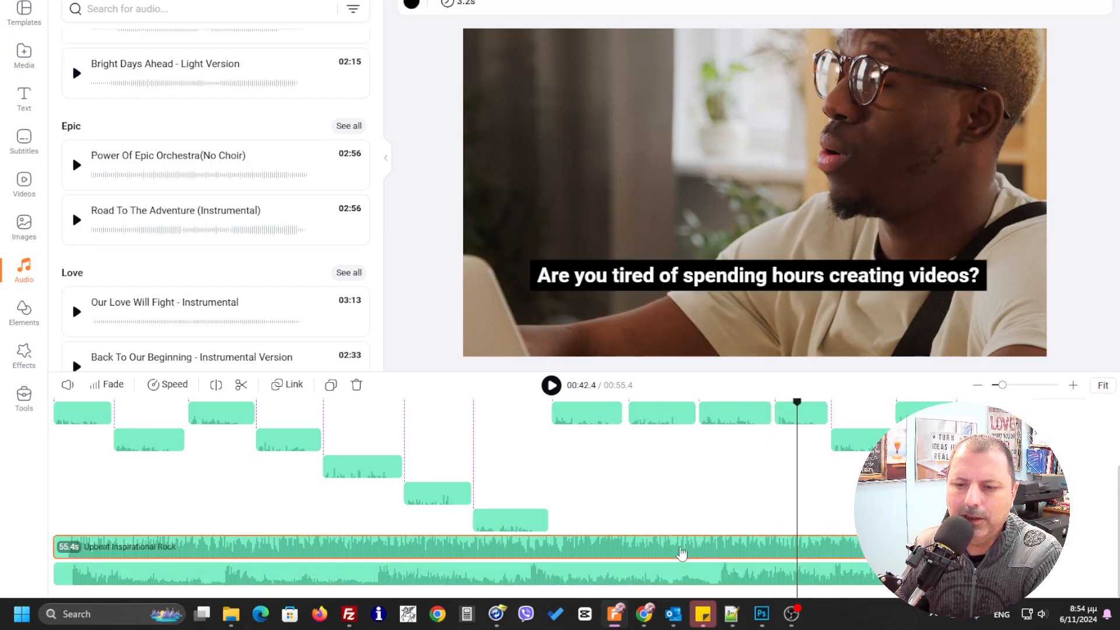
{"action": "key", "text": "Delete"}
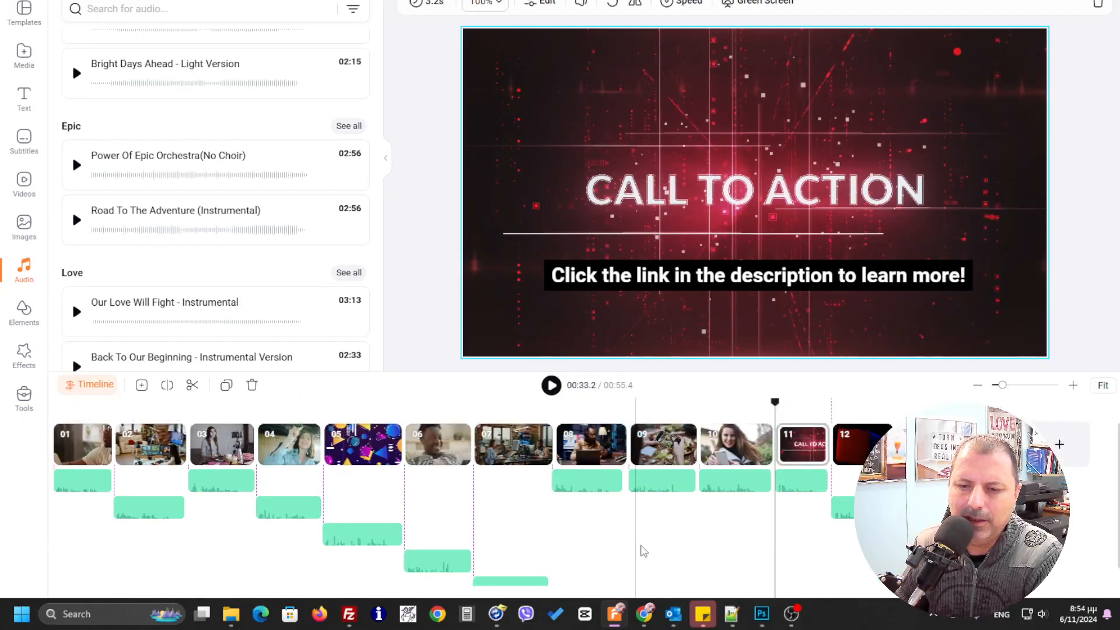
- Set the Road To The Adventure track's volume to 10 and play the video to check the music level
{"action": "scroll", "coordinate": [511, 518], "scroll_direction": "down", "scroll_amount": 1}
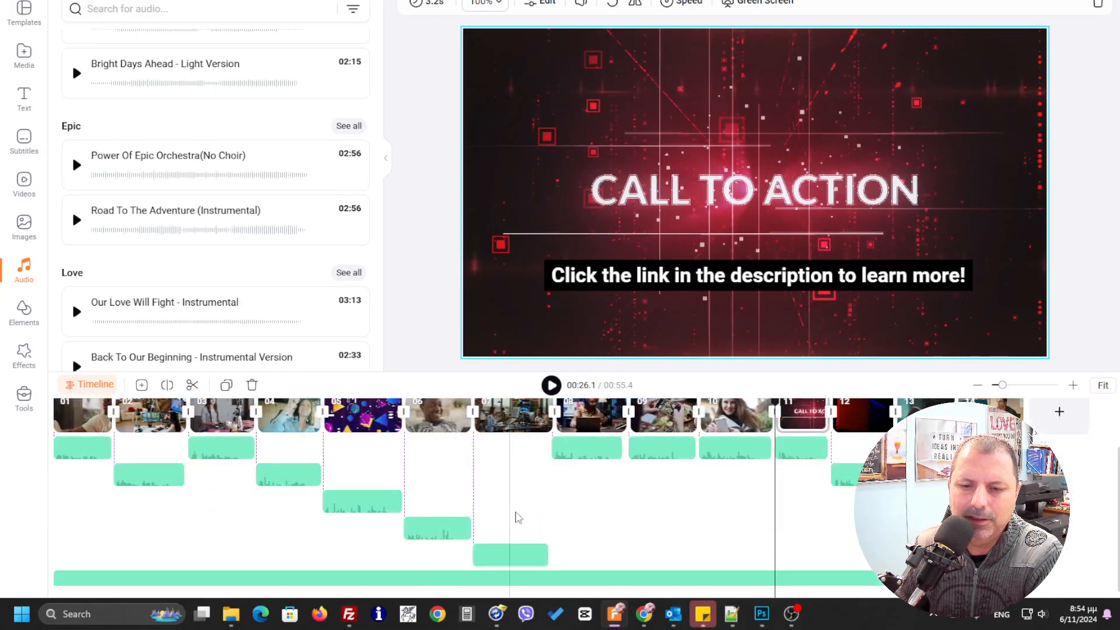
{"action": "left_click", "coordinate": [573, 579]}
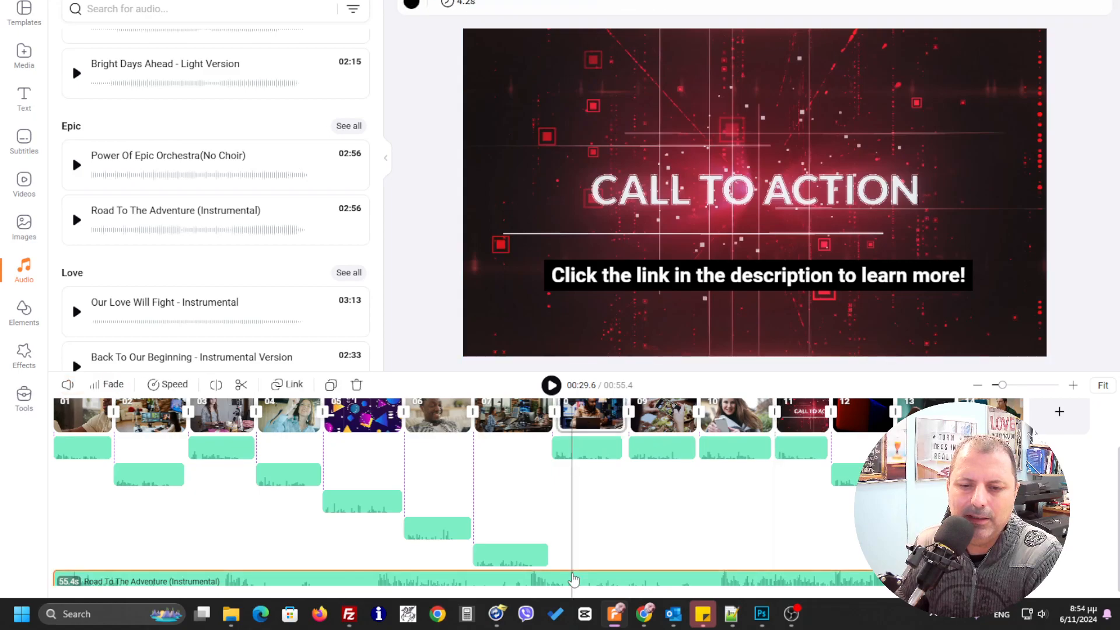
{"action": "right_click", "coordinate": [549, 578]}
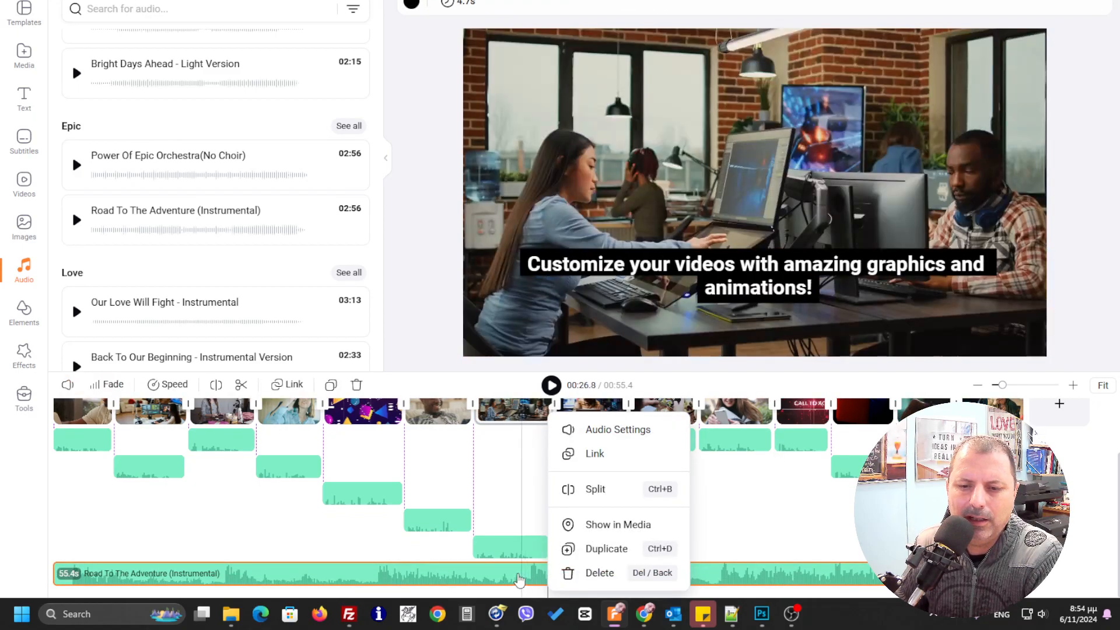
{"action": "left_click", "coordinate": [608, 438]}
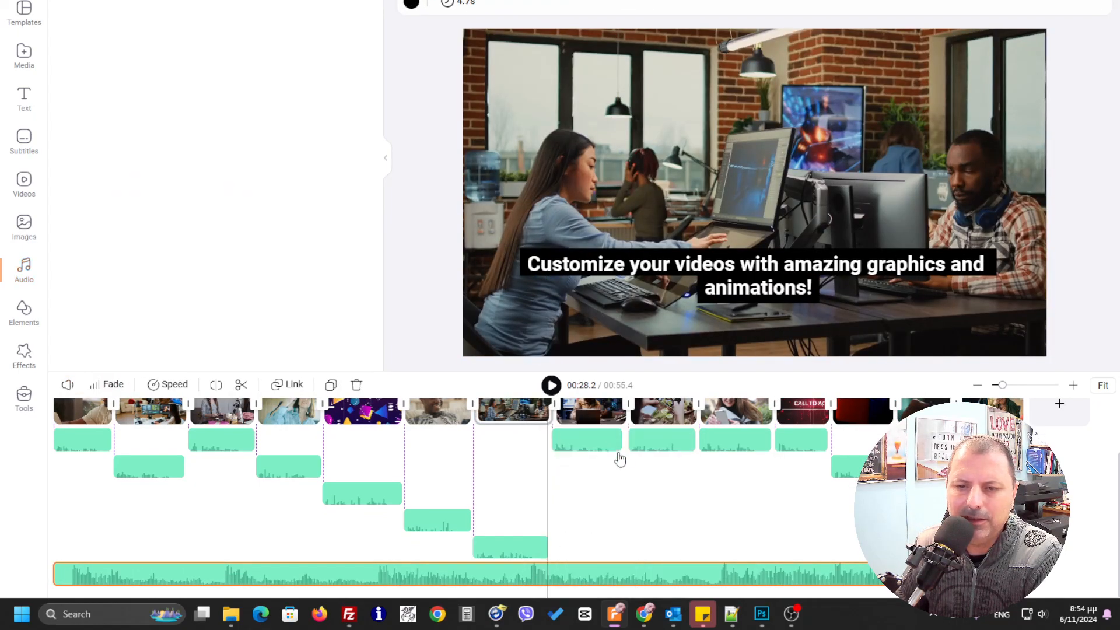
{"action": "left_click_drag", "start_coordinate": [301, 42], "coordinate": [119, 45]}
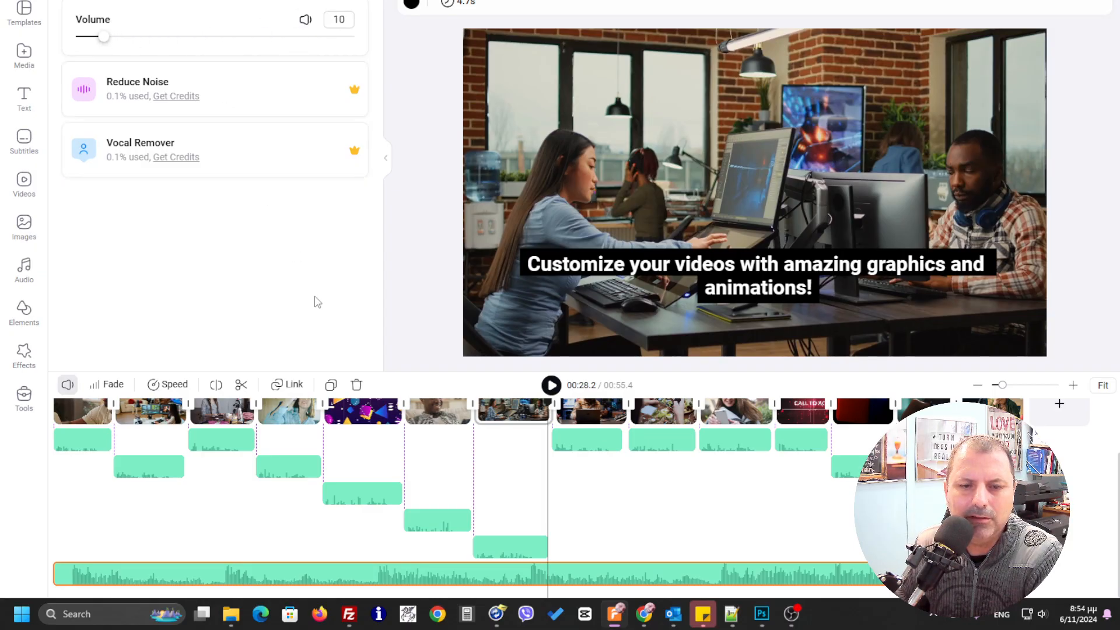
{"action": "left_click", "coordinate": [551, 386]}
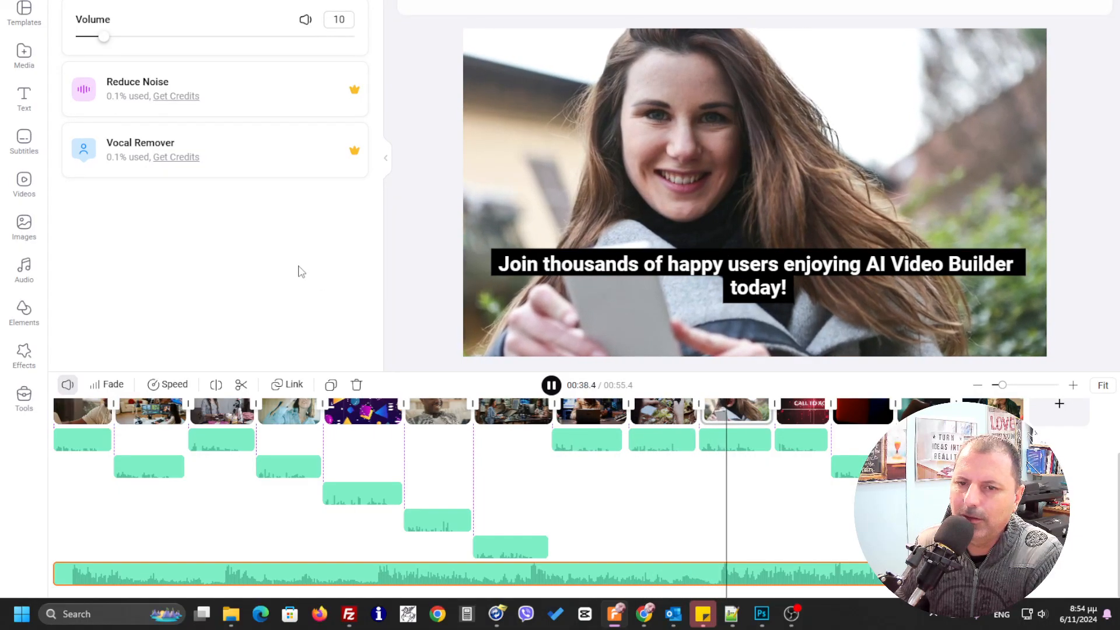
{"action": "left_click", "coordinate": [552, 385]}
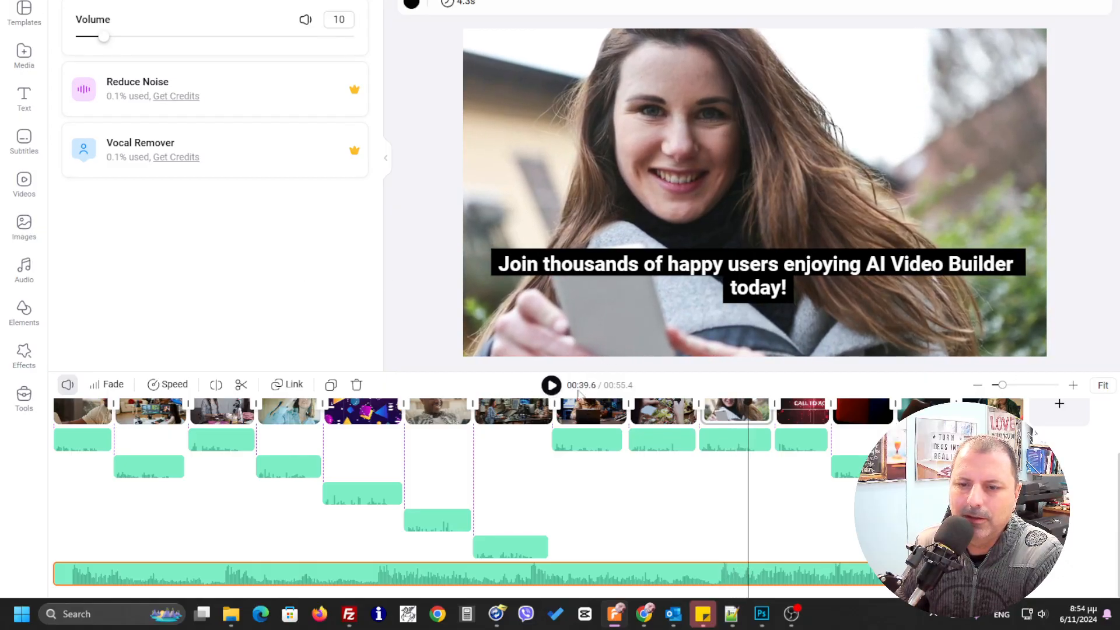
- Search the stock videos for "happy pc users" to find new footage for scene 10
{"action": "left_click", "coordinate": [720, 411]}
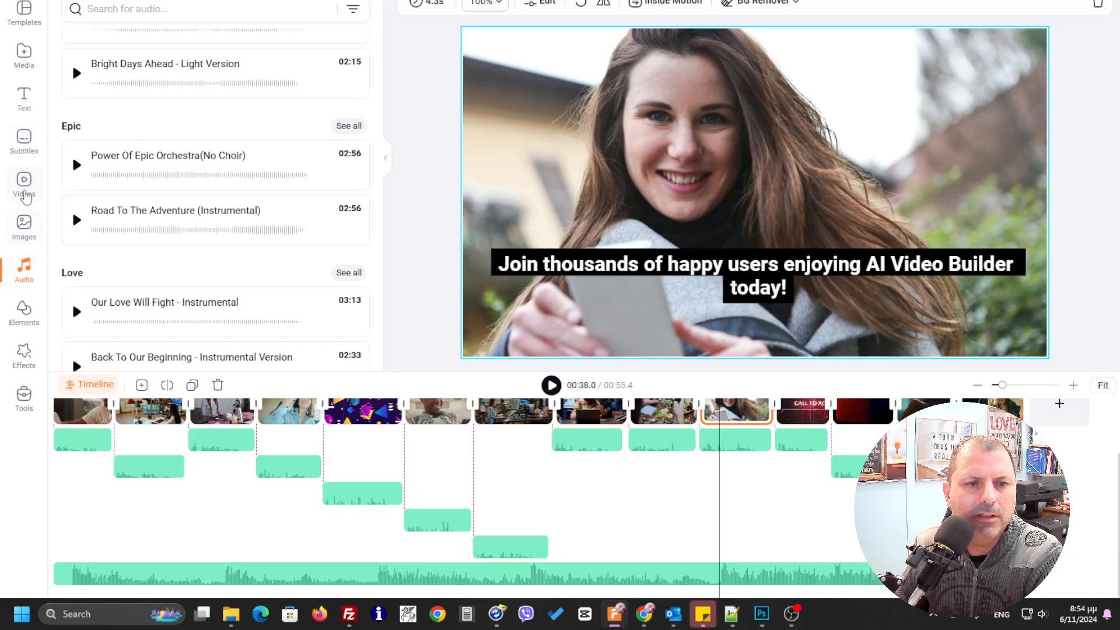
{"action": "left_click", "coordinate": [24, 184]}
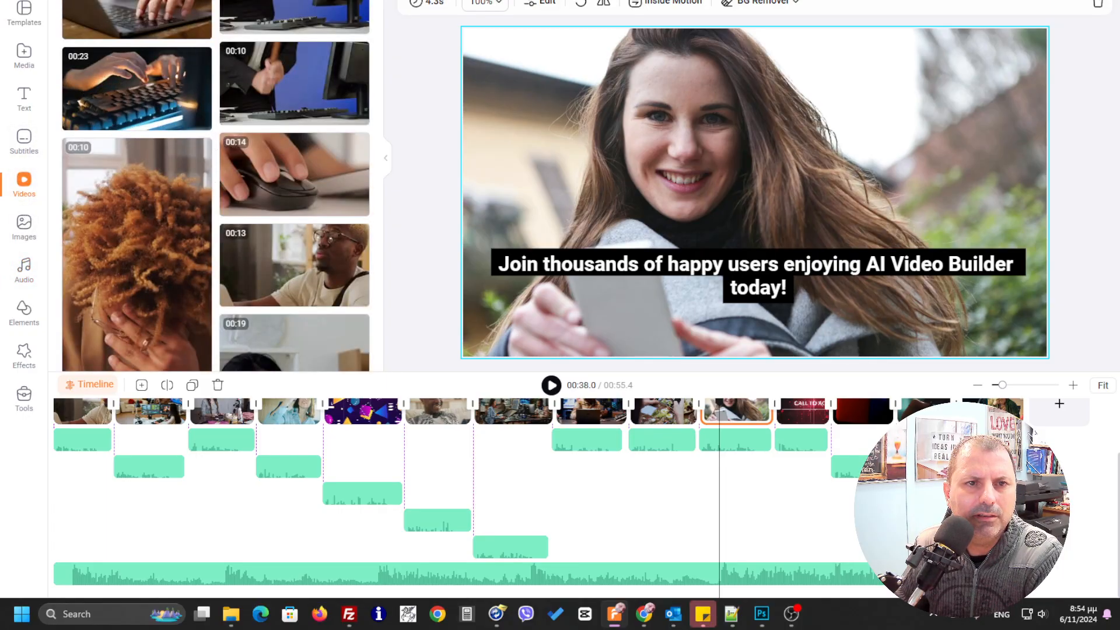
{"action": "left_click", "coordinate": [111, 1]}
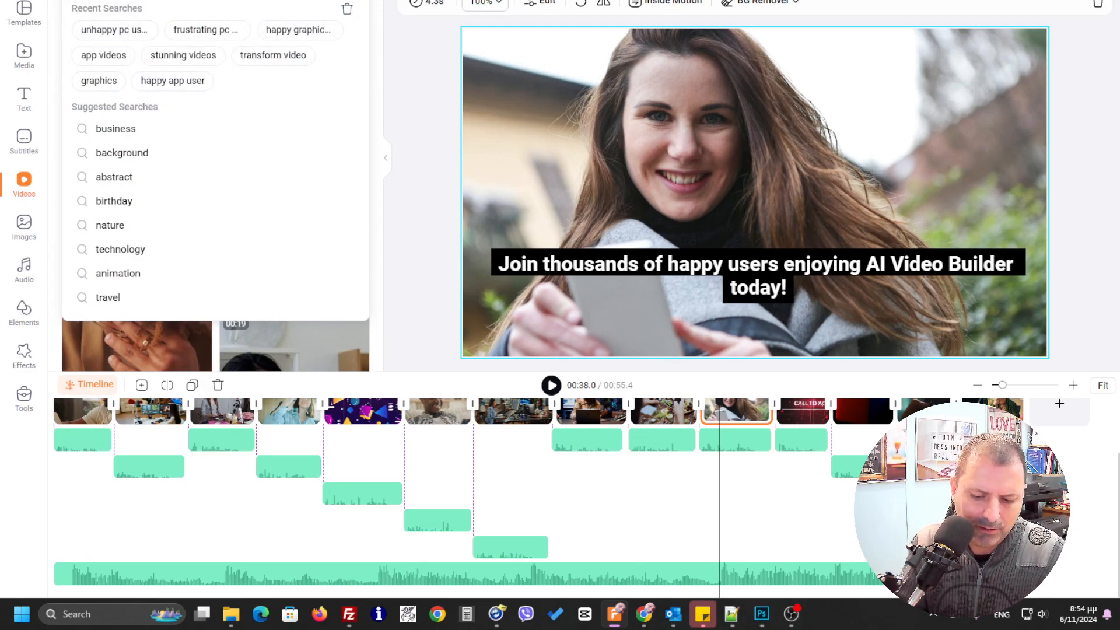
{"action": "key", "text": "Return"}
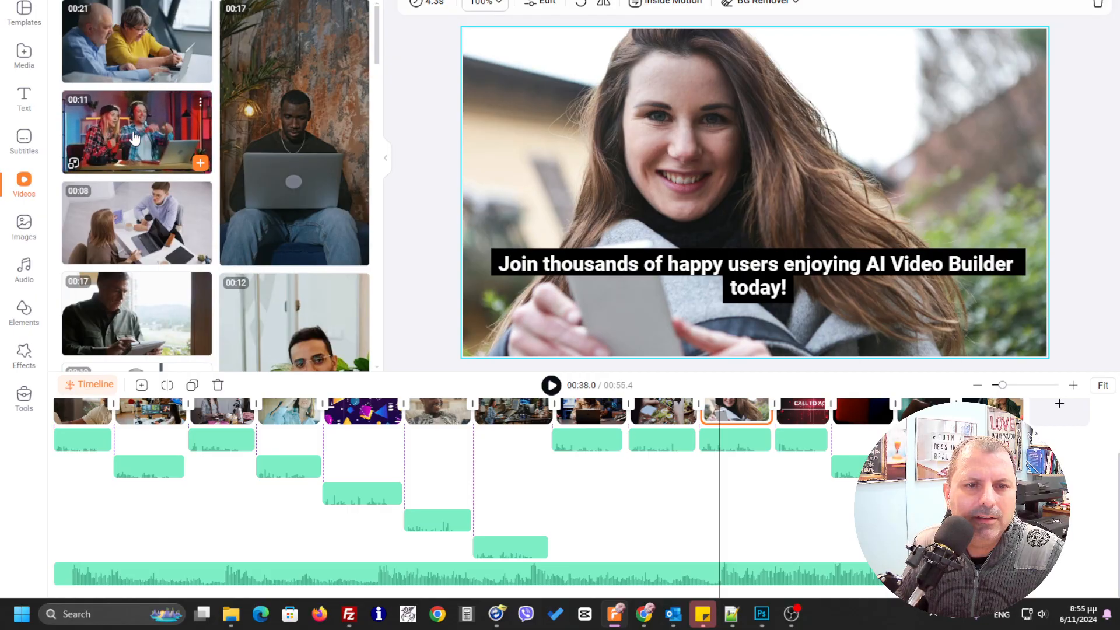
- Replace scene 10's image with the 11-second clip of a cheering couple, trimmed to 4.2 seconds, and play on from there
{"action": "left_click_drag", "start_coordinate": [133, 137], "coordinate": [756, 426]}
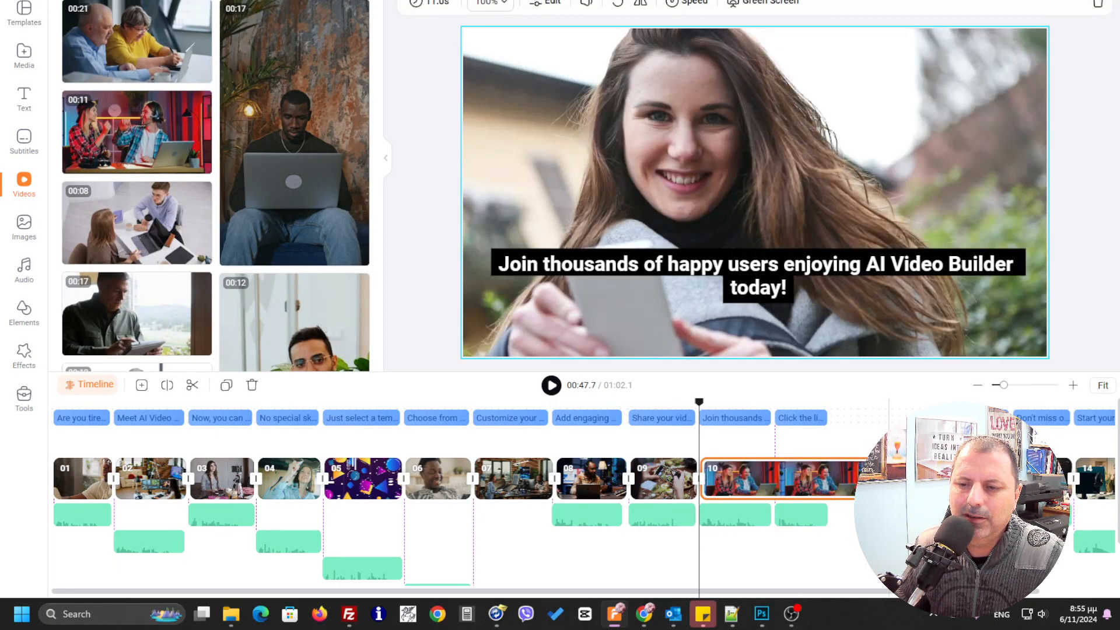
{"action": "left_click_drag", "start_coordinate": [882, 478], "coordinate": [751, 472]}
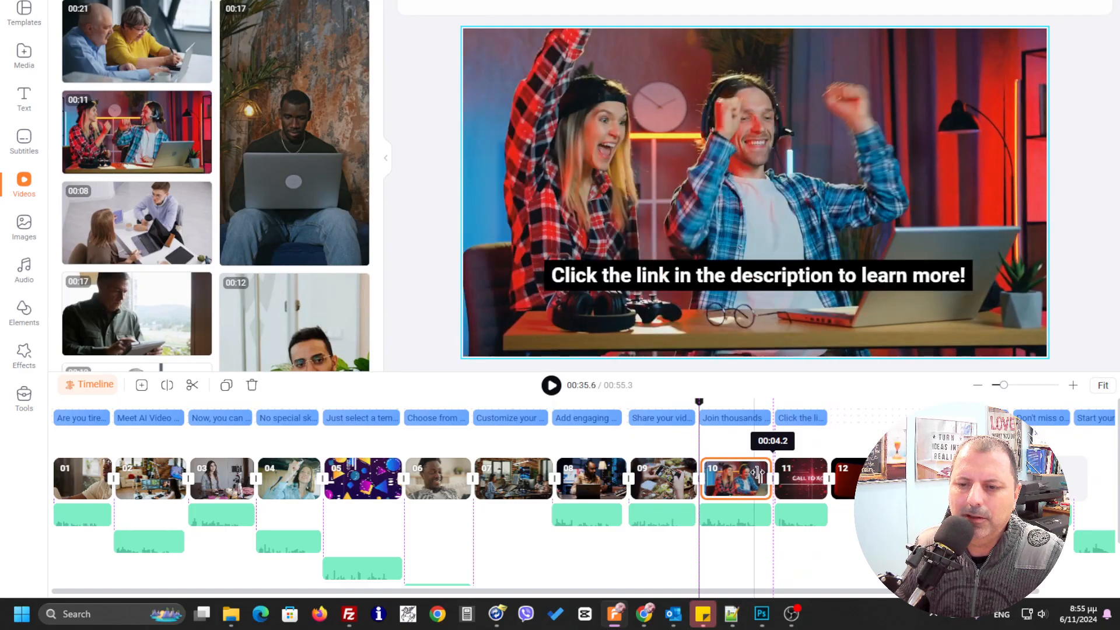
{"action": "key", "text": "space"}
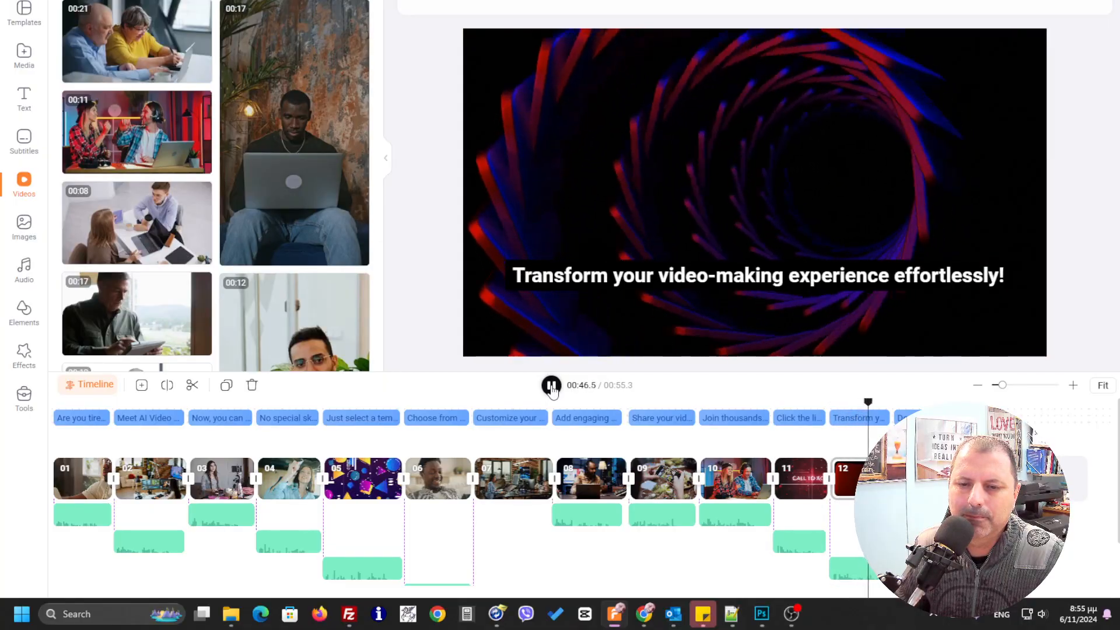
{"action": "left_click", "coordinate": [552, 385]}
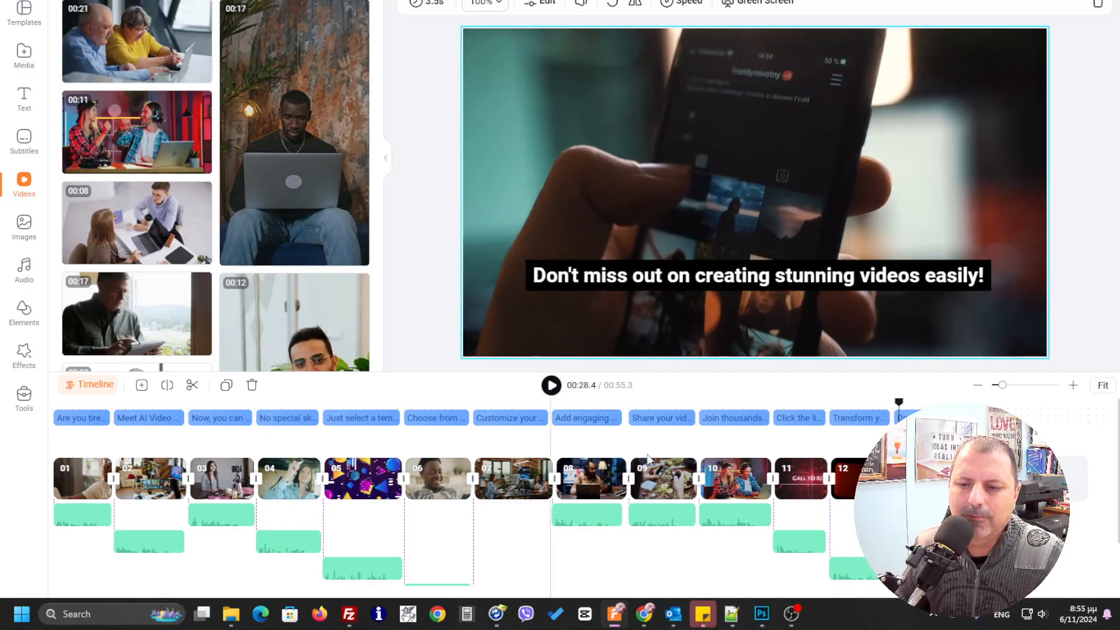
- Search the stock videos for footage of clicking to replace scene 11's CALL TO ACTION clip, and browse the results
{"action": "left_click", "coordinate": [805, 478]}
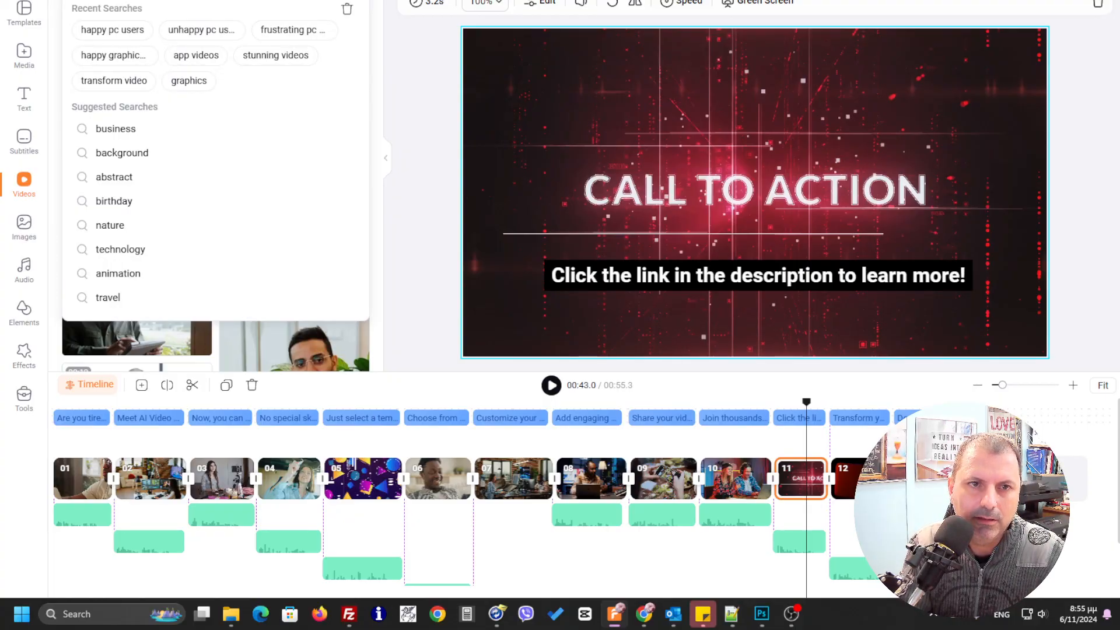
{"action": "key", "text": "Return"}
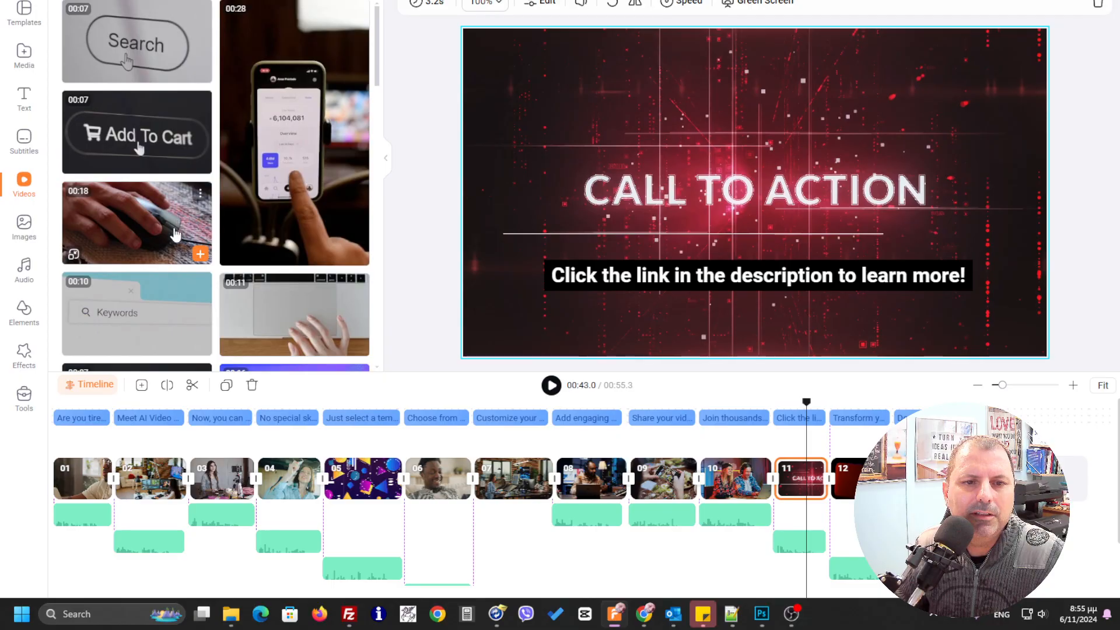
{"action": "scroll", "coordinate": [153, 228], "scroll_direction": "down", "scroll_amount": 1}
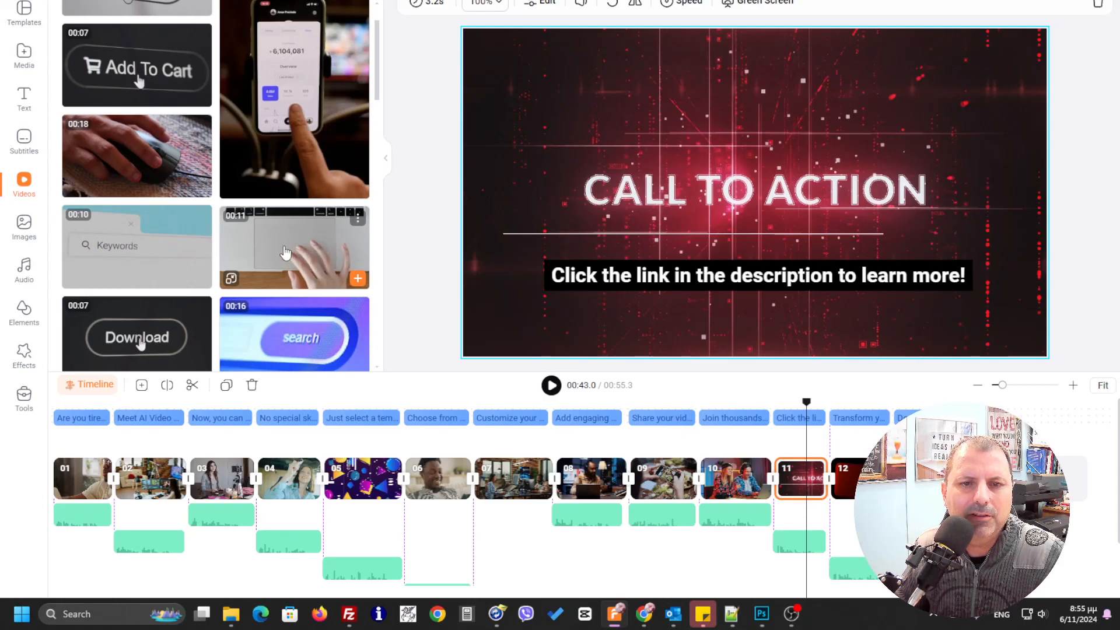
{"action": "scroll", "coordinate": [291, 252], "scroll_direction": "down", "scroll_amount": 2}
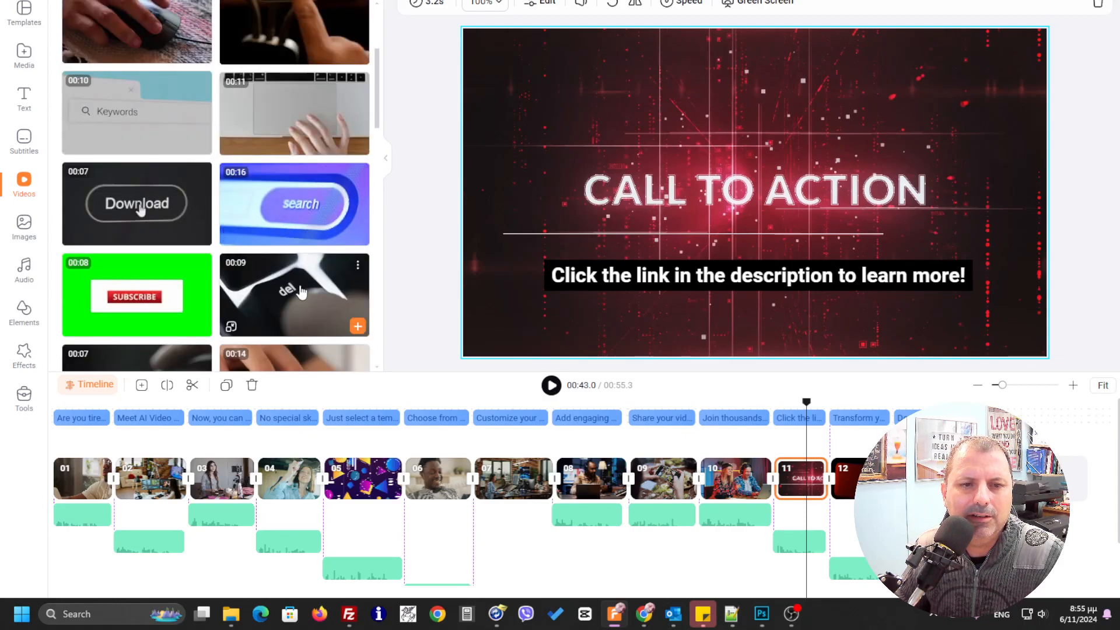
{"action": "scroll", "coordinate": [286, 242], "scroll_direction": "down", "scroll_amount": 2}
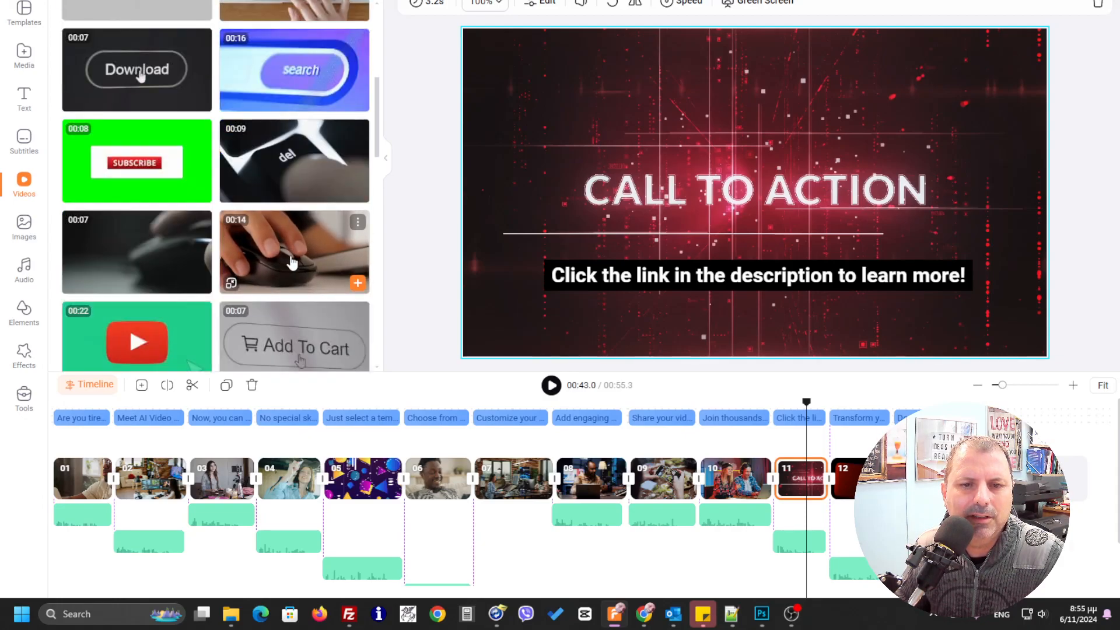
- Replace scene 11's footage with the 14-second clip of a hand on a mouse, trimmed to its subtitle's length, and play it
{"action": "left_click_drag", "start_coordinate": [286, 255], "coordinate": [792, 472]}
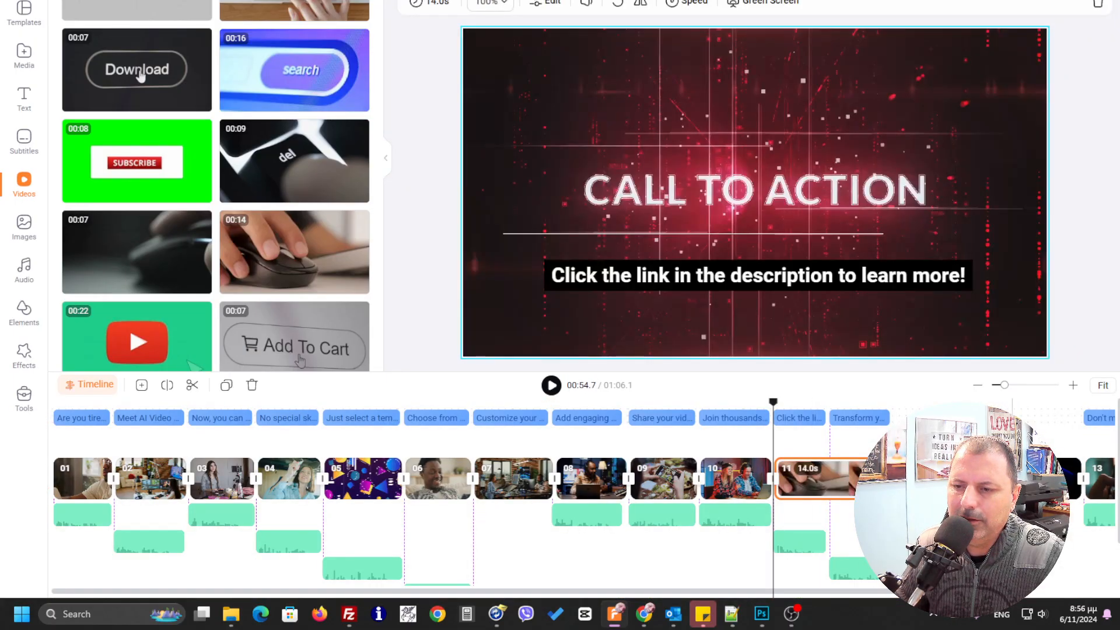
{"action": "left_click_drag", "start_coordinate": [1011, 471], "coordinate": [821, 470]}
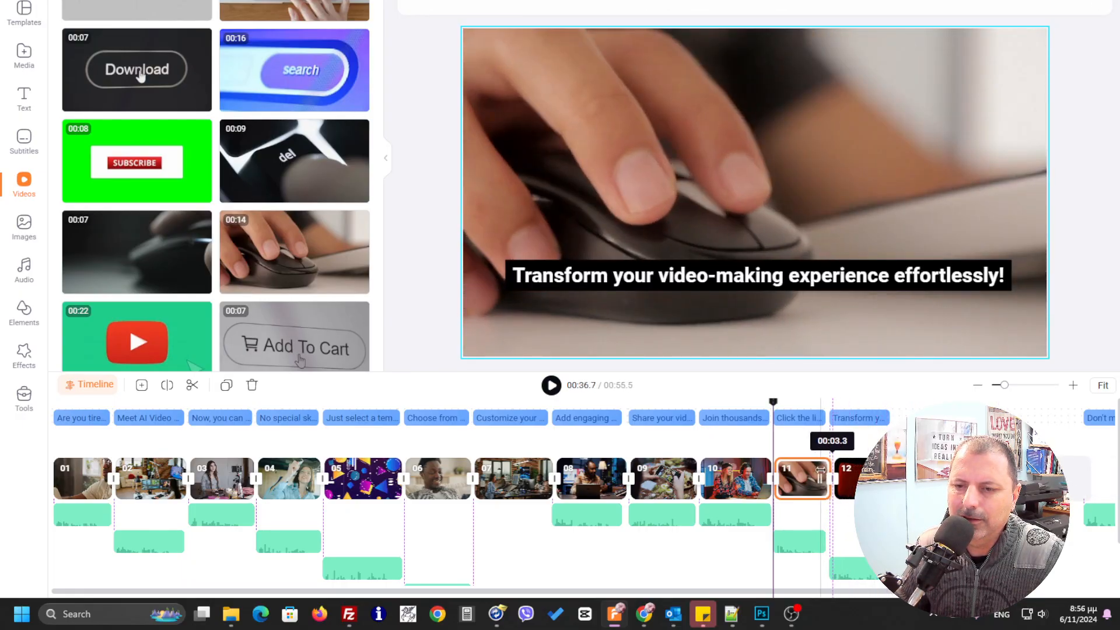
{"action": "left_click", "coordinate": [549, 385]}
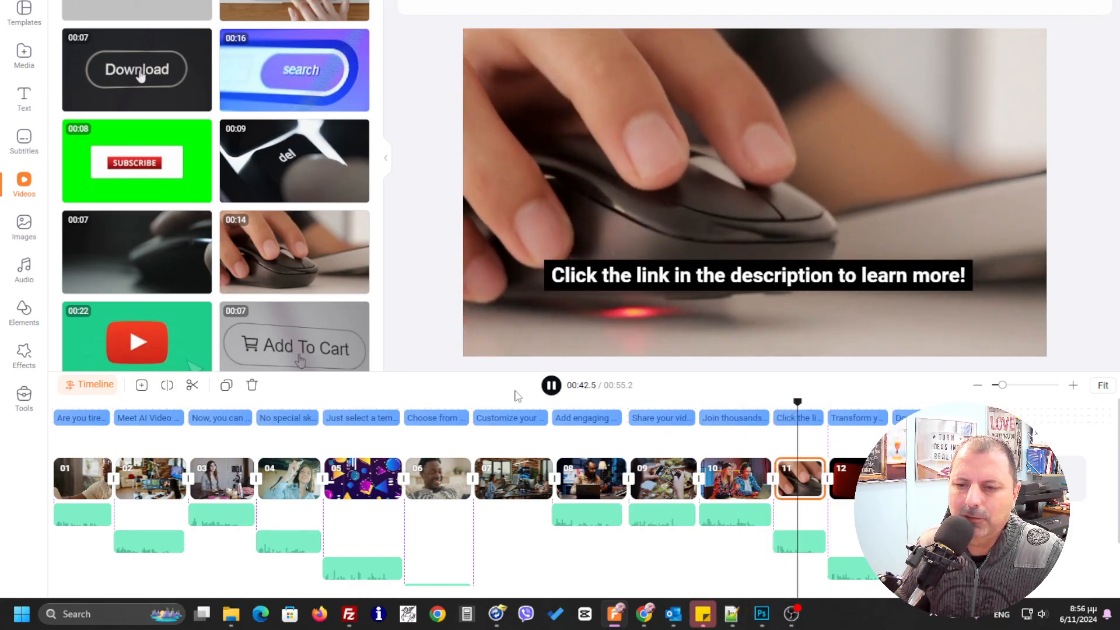